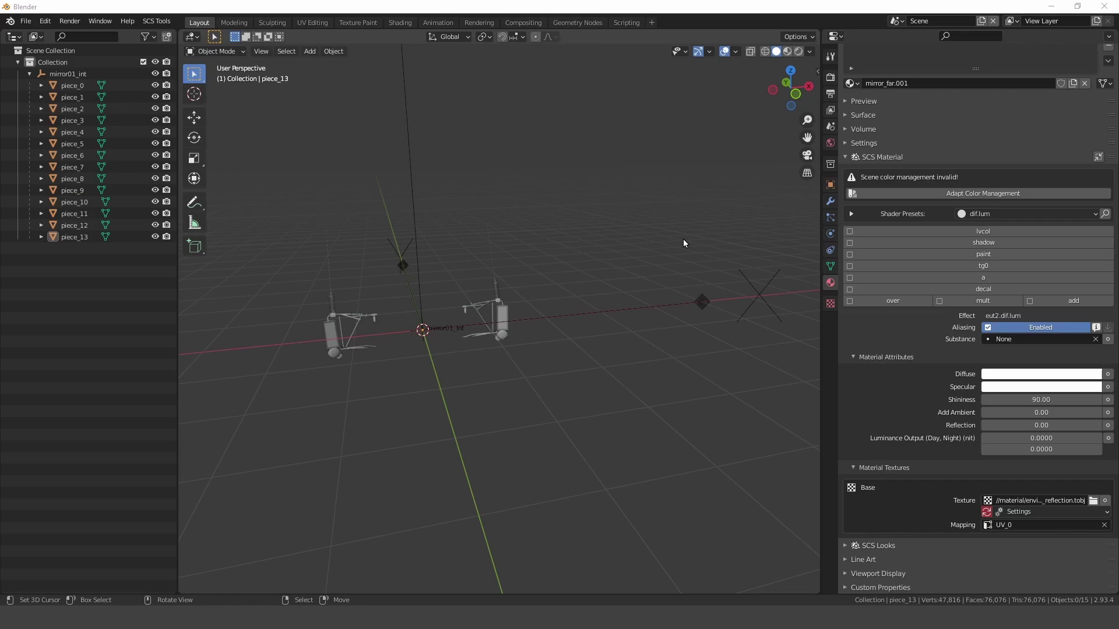
Show the SCS Global Settings in the Properties editor and zoom the viewport onto the mirror
{"action": "left_click", "coordinate": [829, 56]}
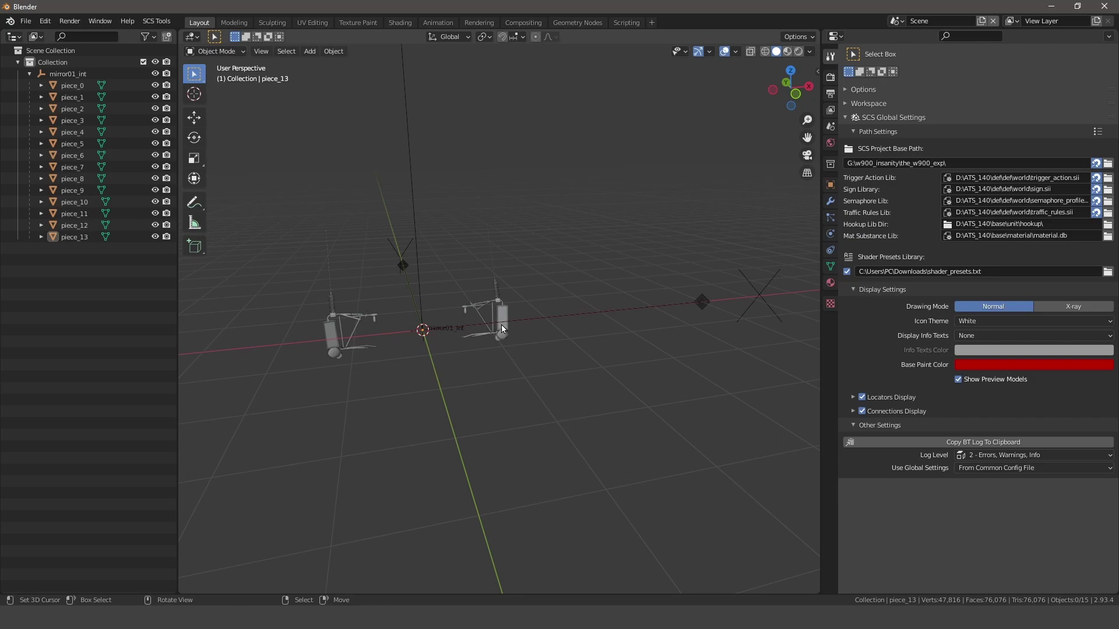
{"action": "scroll", "coordinate": [501, 323], "scroll_direction": "up", "scroll_amount": 3}
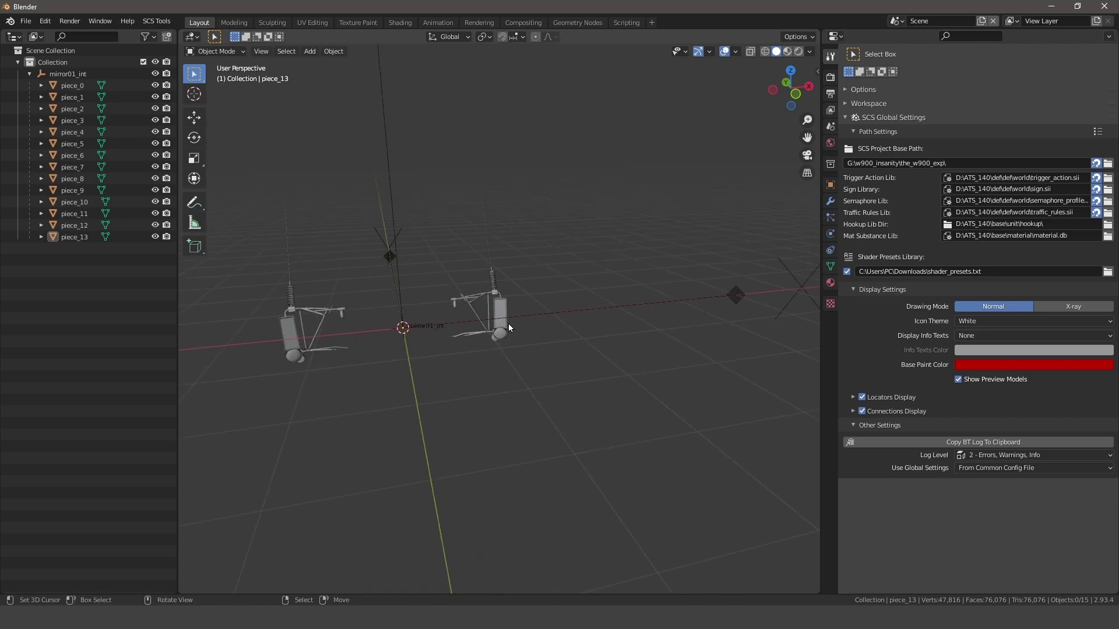
{"action": "scroll", "coordinate": [508, 324], "scroll_direction": "up", "scroll_amount": 5}
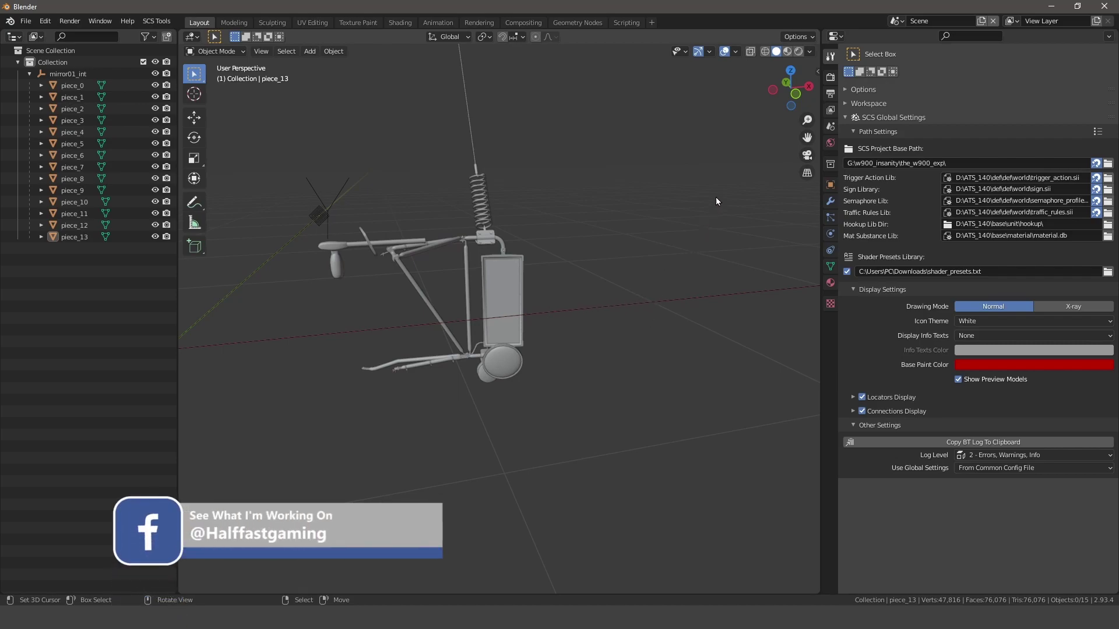
Switch to Material Preview shading and orbit to see the textured mirror assembly side-on
{"action": "left_click", "coordinate": [787, 52]}
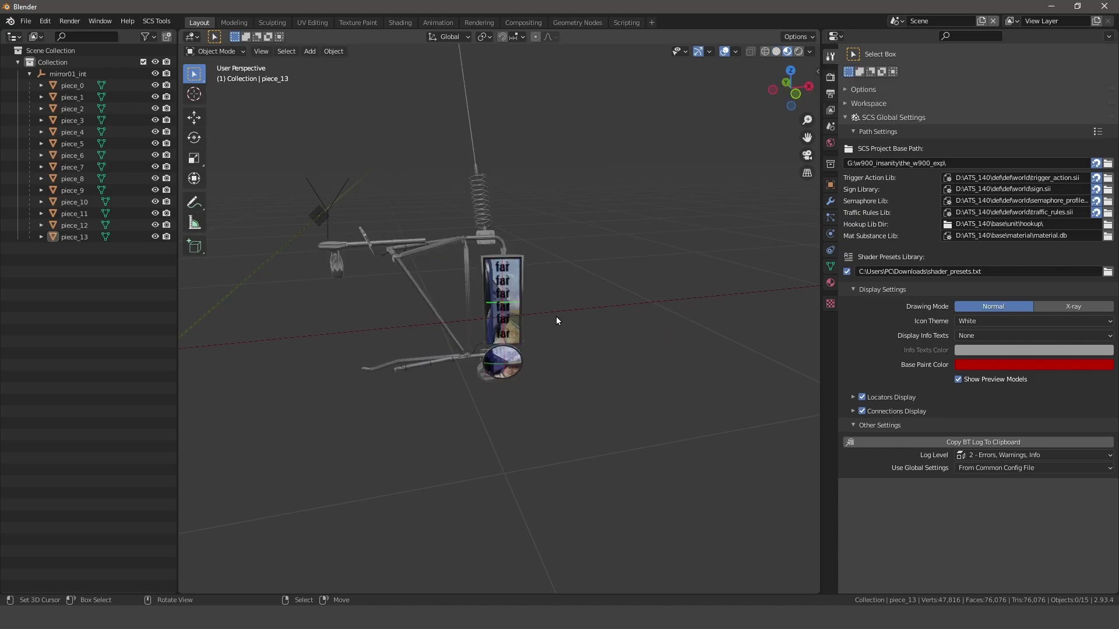
{"action": "middle_click_drag", "start_coordinate": [501, 316], "coordinate": [528, 355]}
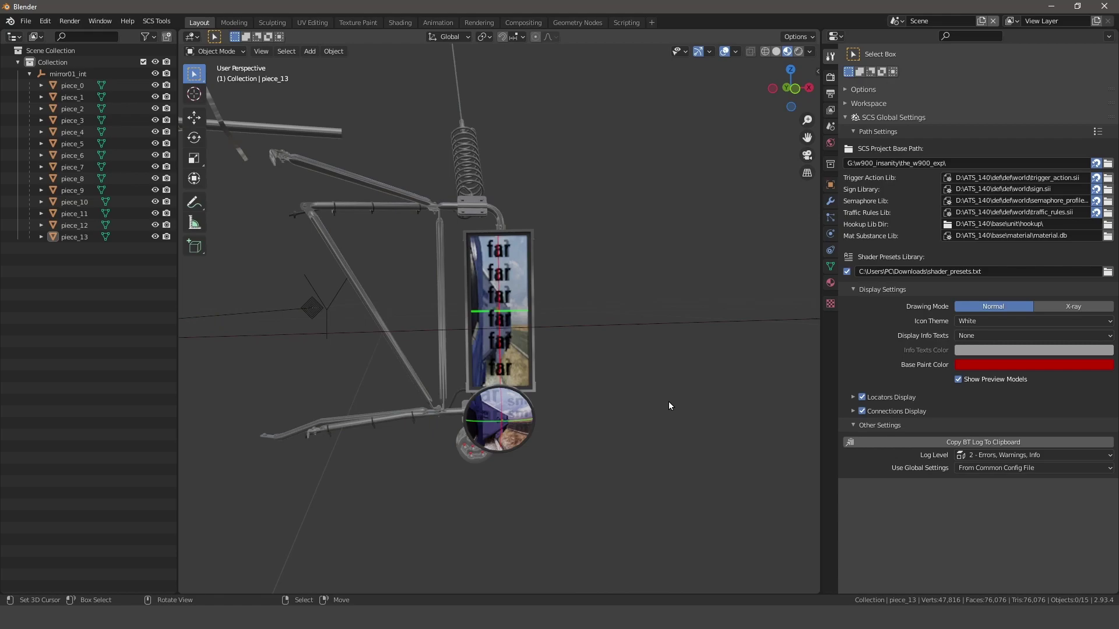
{"action": "mouse_move", "coordinate": [526, 351]}
{"action": "middle_mouse_down"}
{"action": "mouse_move", "coordinate": [515, 335]}
{"action": "mouse_move", "coordinate": [551, 344]}
{"action": "mouse_move", "coordinate": [350, 350]}
{"action": "mouse_move", "coordinate": [506, 343]}
{"action": "middle_mouse_up"}
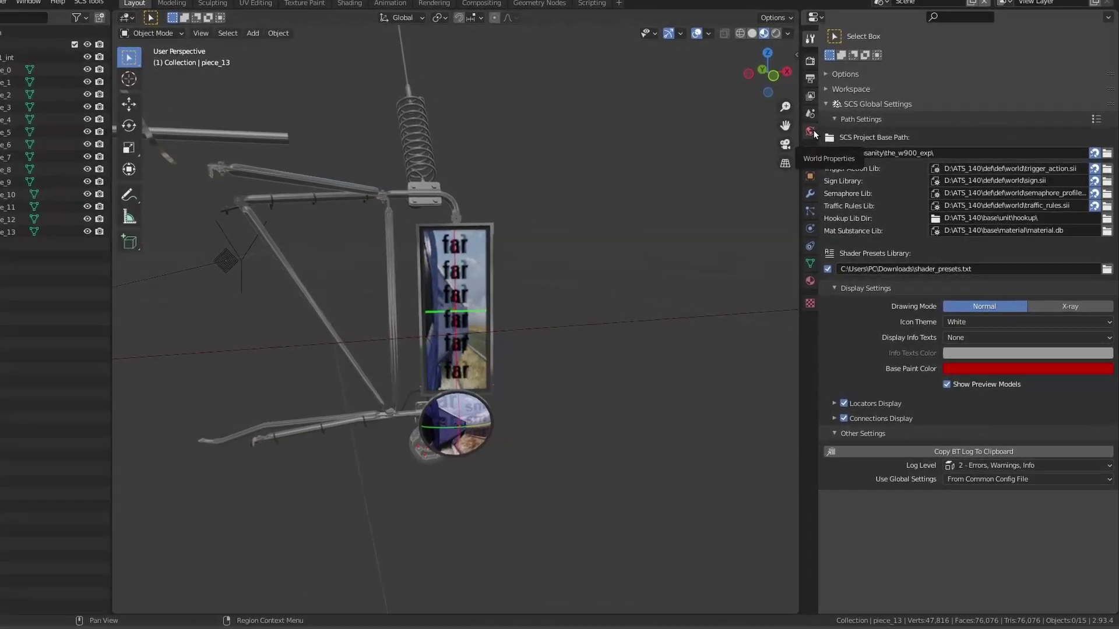
In the World's SCS Lighting, browse the sun profiles and select default.nice.16
{"action": "left_click", "coordinate": [818, 135]}
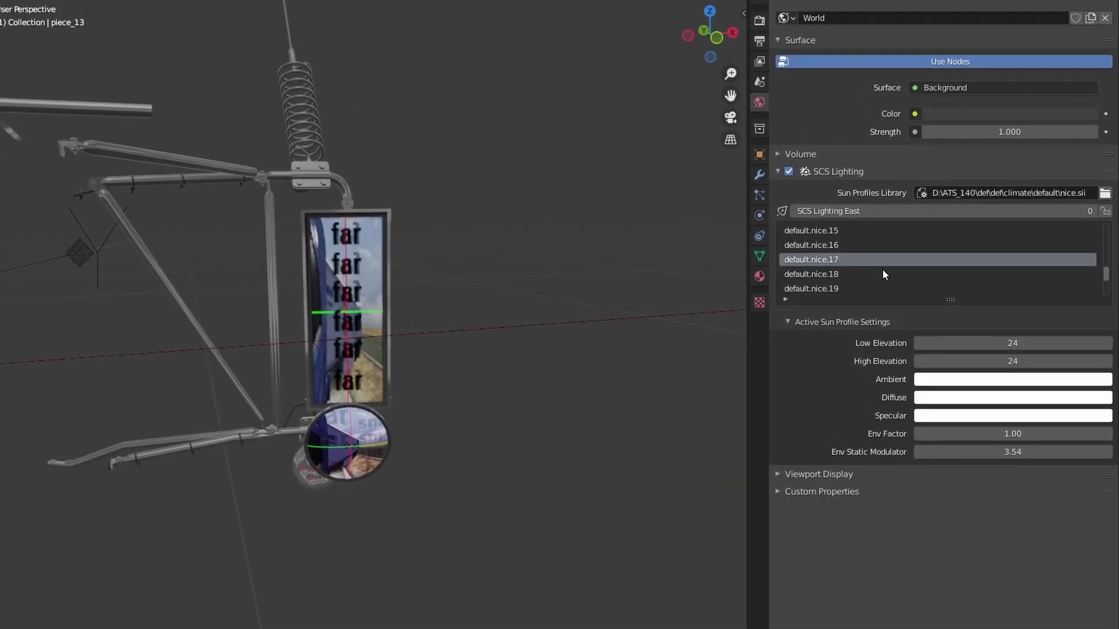
{"action": "scroll", "coordinate": [876, 268], "scroll_direction": "up", "scroll_amount": 7}
{"action": "scroll", "coordinate": [864, 273], "scroll_direction": "up", "scroll_amount": 5}
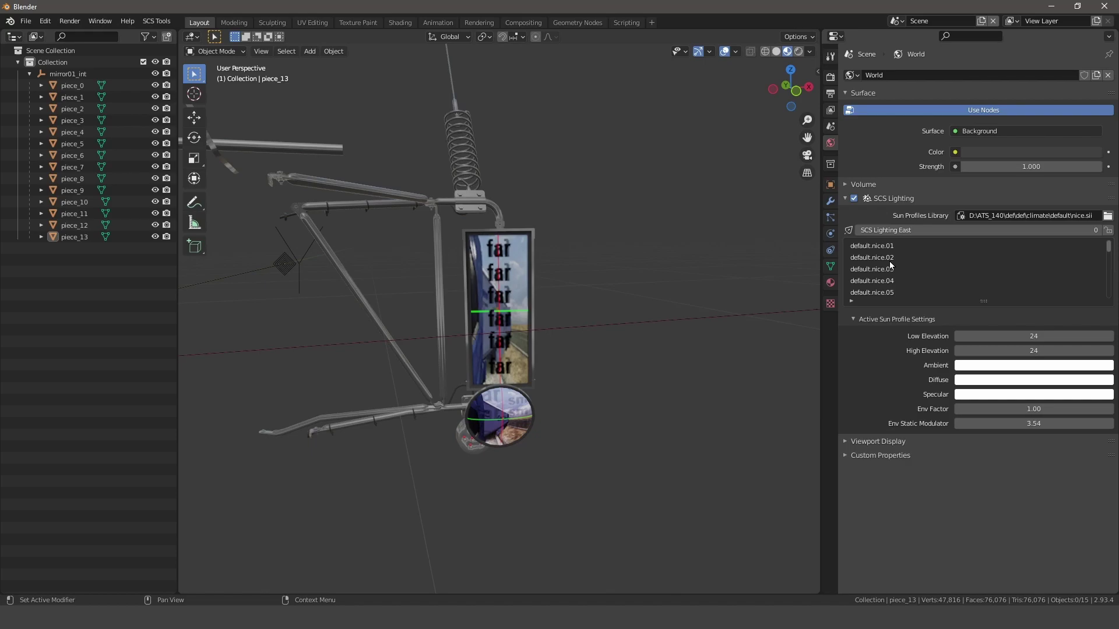
{"action": "scroll", "coordinate": [890, 265], "scroll_direction": "down", "scroll_amount": 1}
{"action": "scroll", "coordinate": [890, 271], "scroll_direction": "up", "scroll_amount": 5}
{"action": "scroll", "coordinate": [900, 254], "scroll_direction": "down", "scroll_amount": 19}
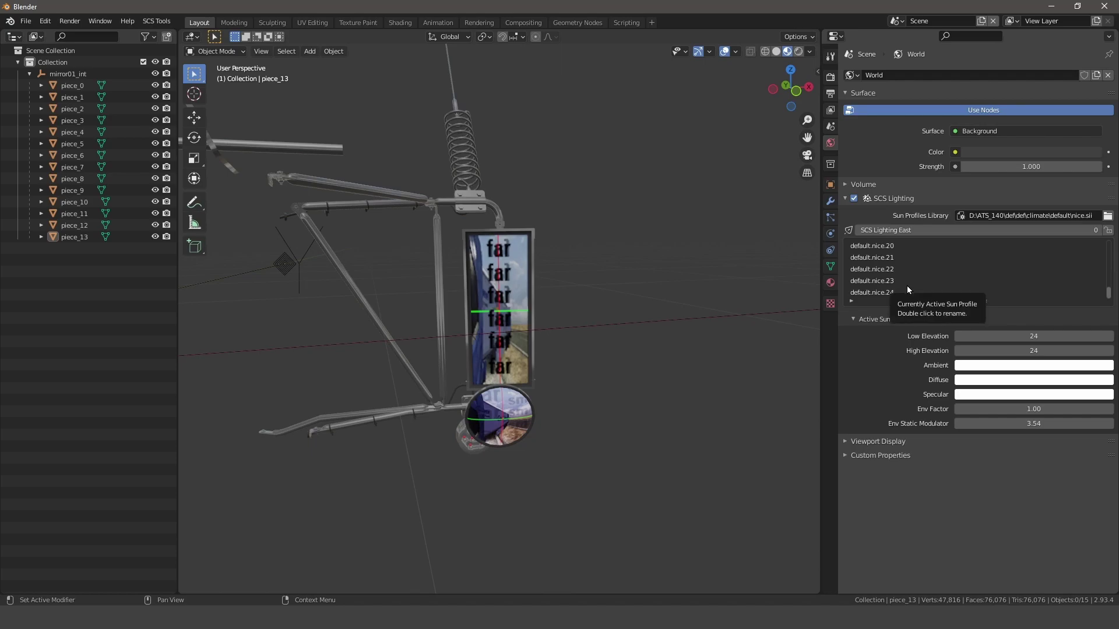
{"action": "scroll", "coordinate": [911, 289], "scroll_direction": "up", "scroll_amount": 4}
{"action": "scroll", "coordinate": [915, 287], "scroll_direction": "up", "scroll_amount": 12}
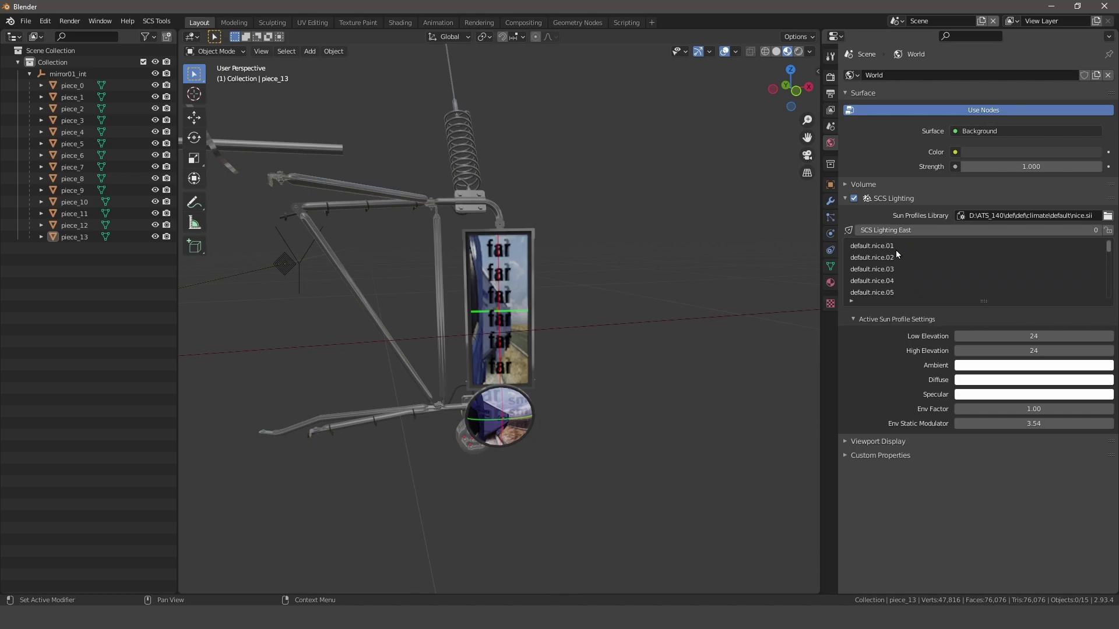
{"action": "scroll", "coordinate": [903, 255], "scroll_direction": "down", "scroll_amount": 3}
{"action": "scroll", "coordinate": [897, 275], "scroll_direction": "down", "scroll_amount": 3}
{"action": "scroll", "coordinate": [897, 288], "scroll_direction": "down", "scroll_amount": 2}
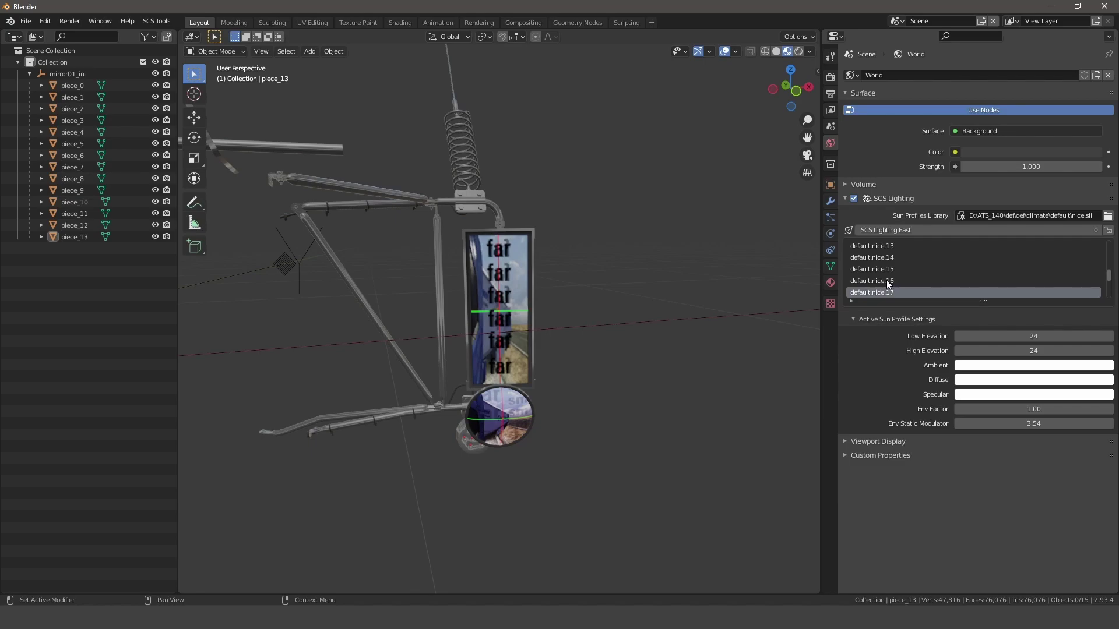
{"action": "left_click", "coordinate": [887, 280]}
Scroll the sun profile list back up toward default.nice.01
{"action": "scroll", "coordinate": [904, 278], "scroll_direction": "down", "scroll_amount": 4}
{"action": "scroll", "coordinate": [902, 280], "scroll_direction": "down", "scroll_amount": 3}
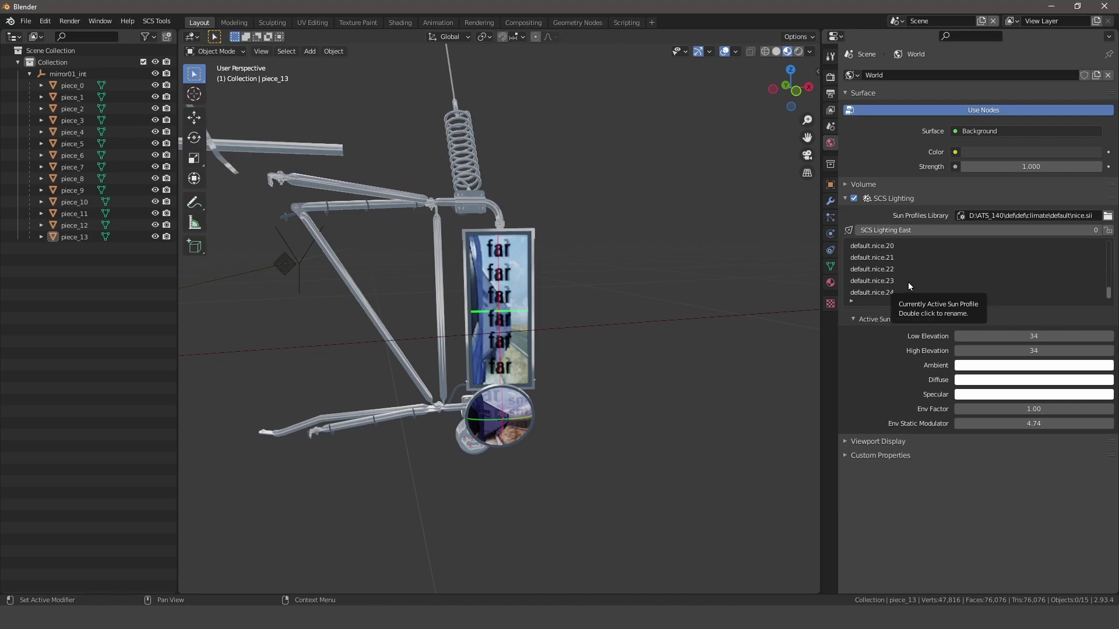
{"action": "scroll", "coordinate": [909, 280], "scroll_direction": "up", "scroll_amount": 9}
{"action": "scroll", "coordinate": [912, 276], "scroll_direction": "up", "scroll_amount": 9}
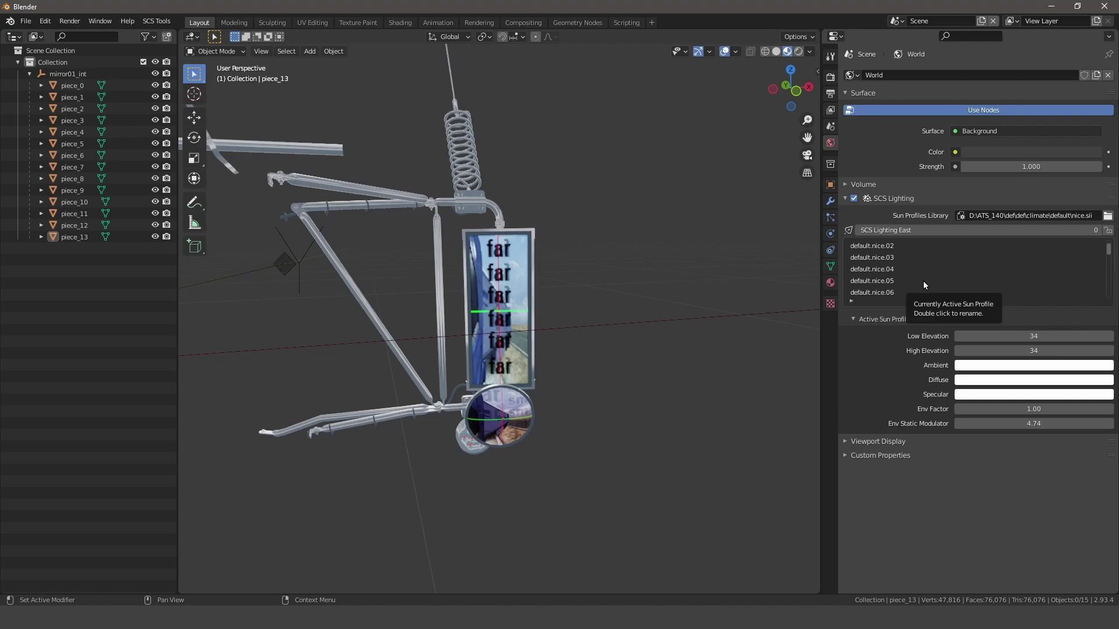
{"action": "scroll", "coordinate": [897, 287], "scroll_direction": "up", "scroll_amount": 1}
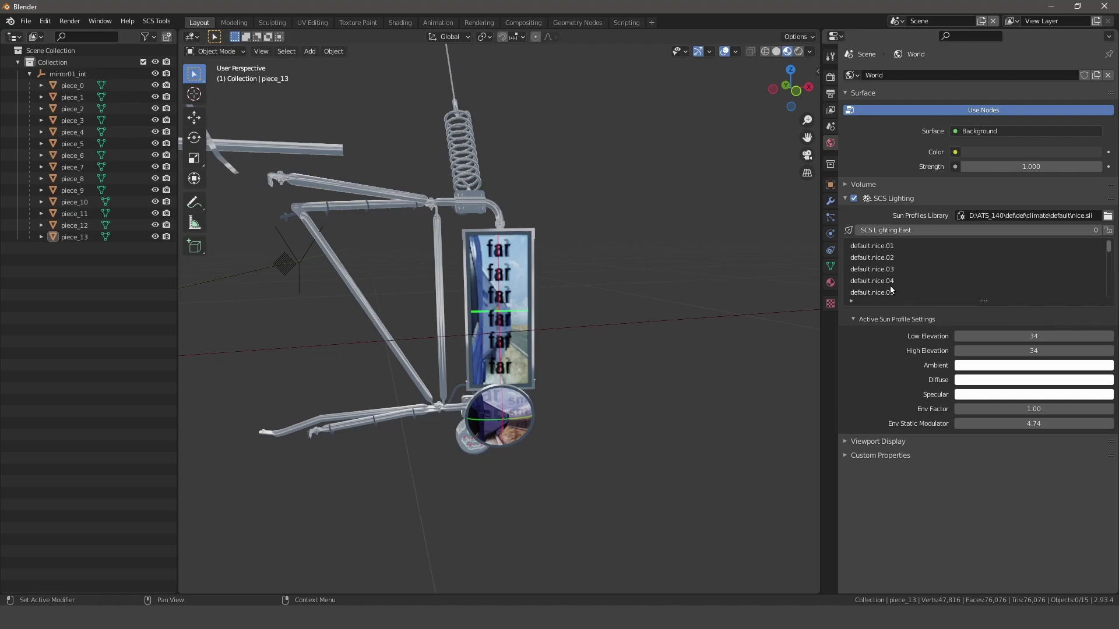
{"action": "left_click", "coordinate": [878, 246]}
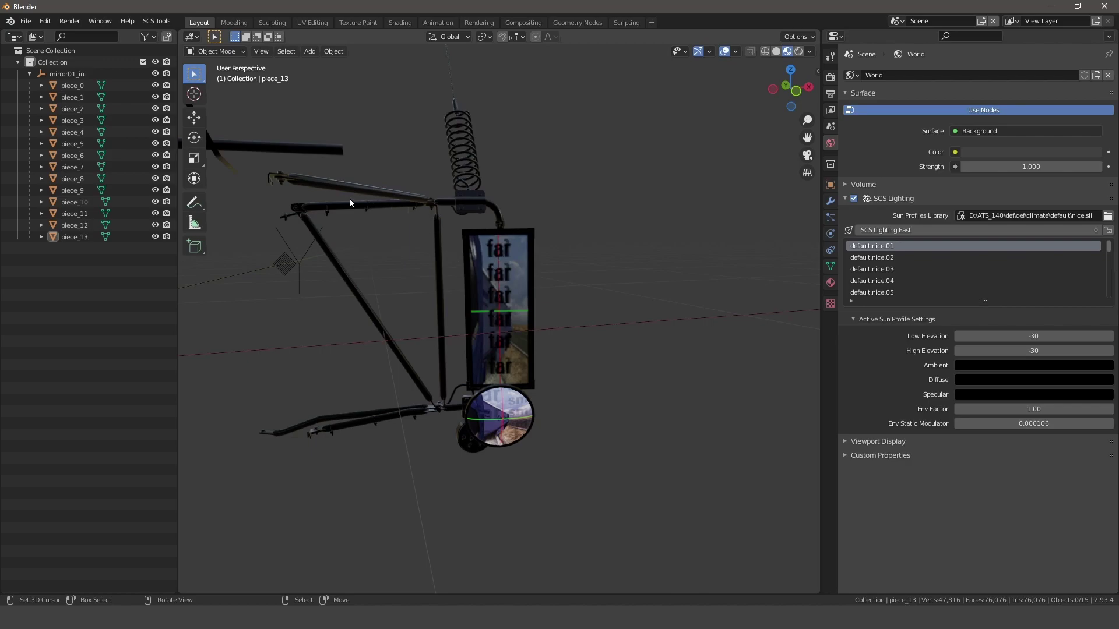
{"action": "middle_click_drag", "start_coordinate": [350, 199], "coordinate": [407, 202]}
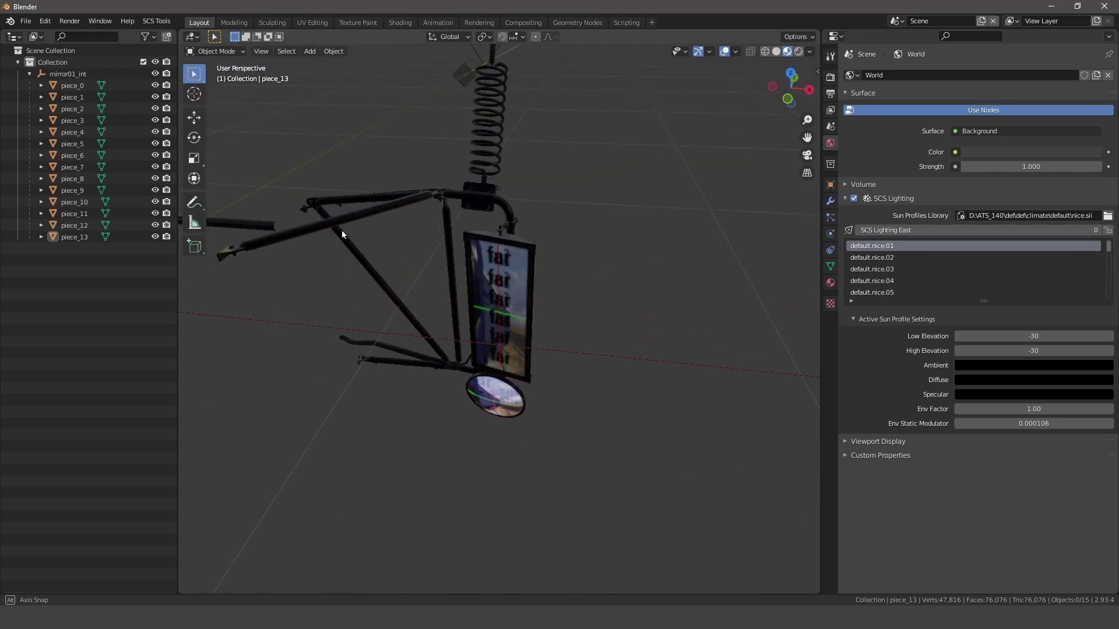
{"action": "middle_click_drag", "start_coordinate": [341, 230], "coordinate": [520, 411]}
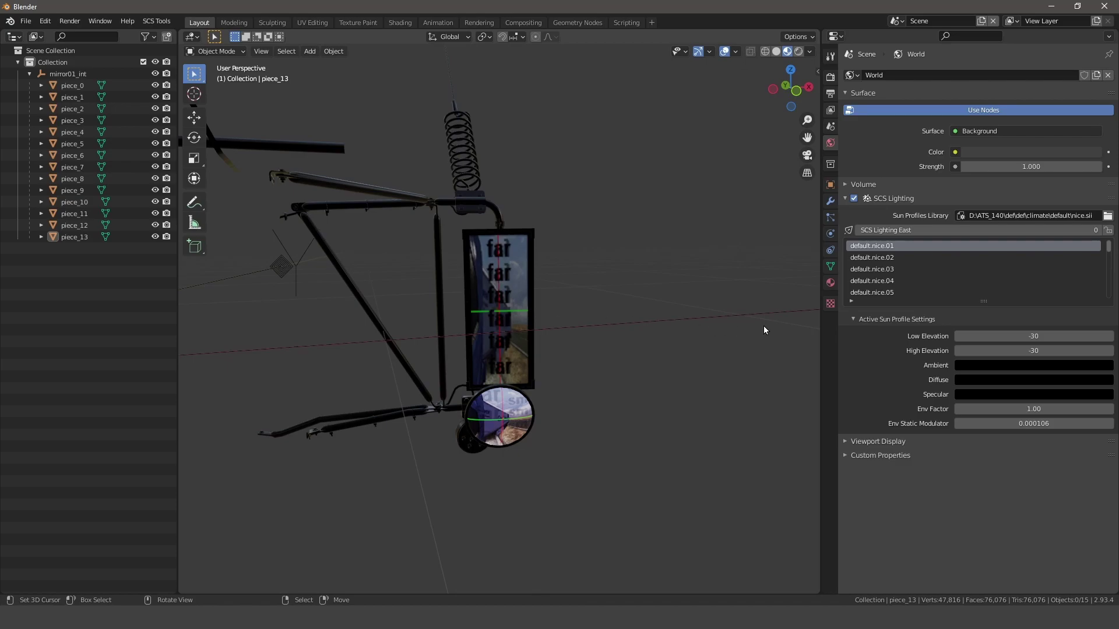
Select the mirror piece_13 and display its mirror_far.001 SCS material settings
{"action": "left_click", "coordinate": [829, 283]}
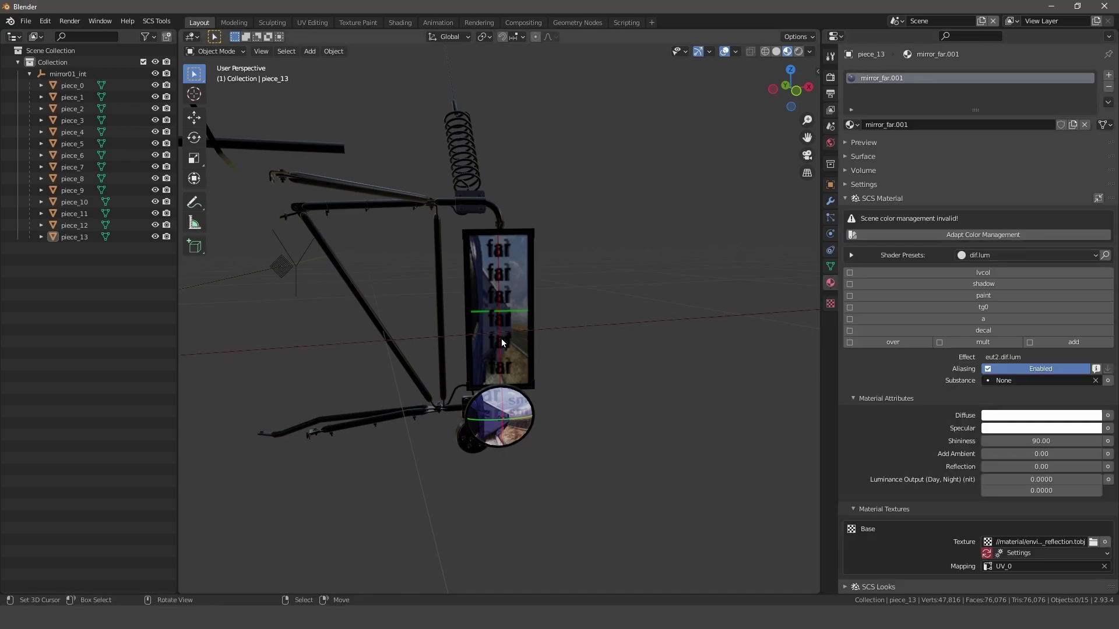
{"action": "left_click", "coordinate": [501, 306]}
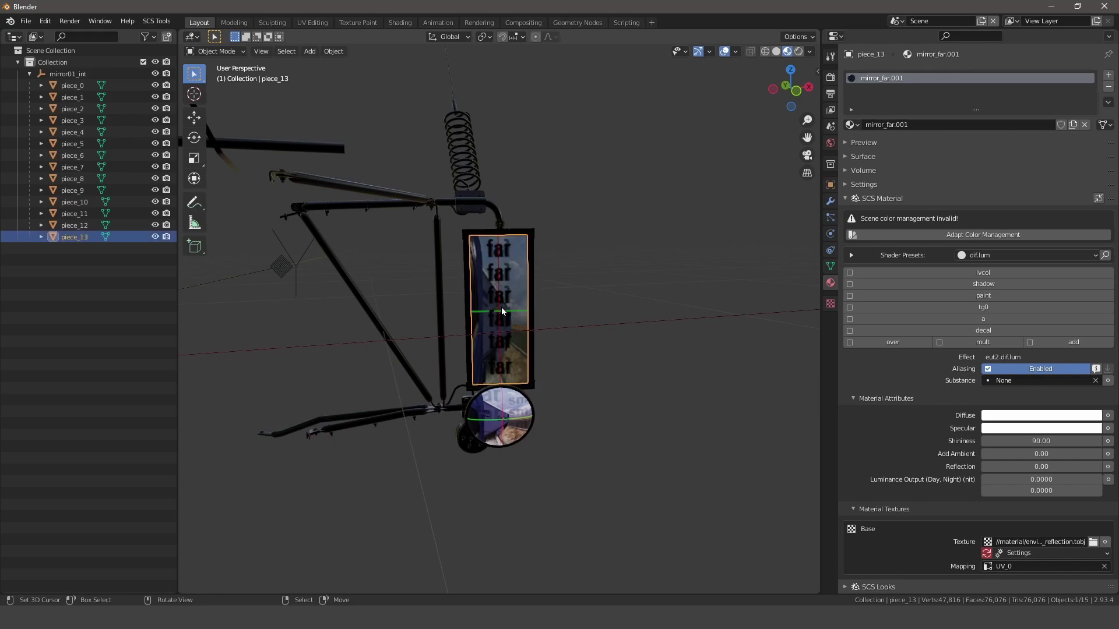
{"action": "left_click", "coordinate": [75, 239]}
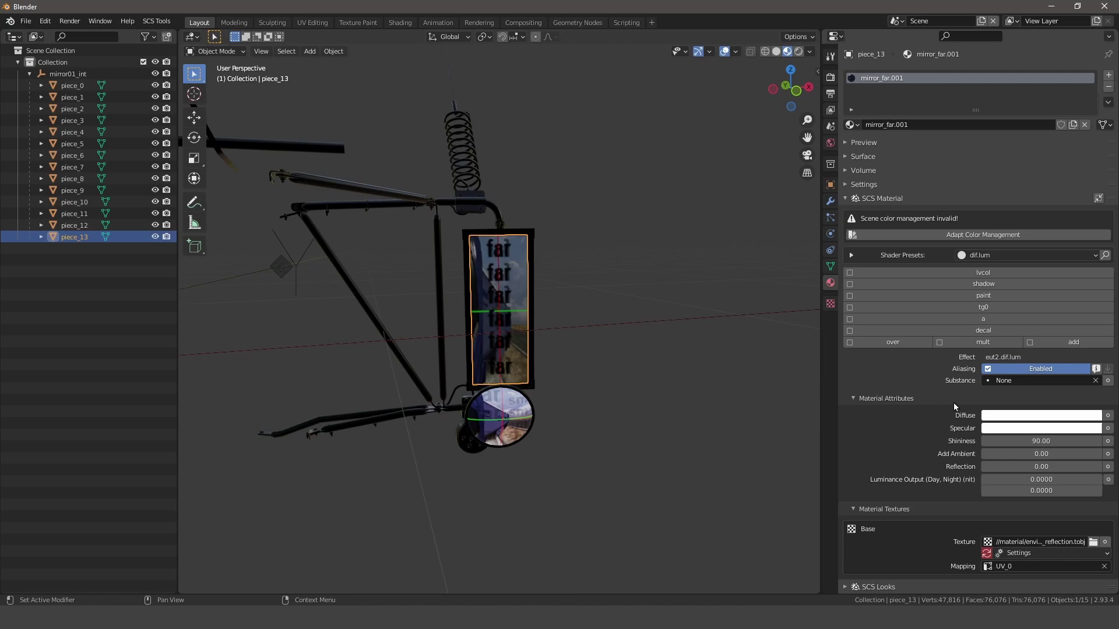
{"action": "scroll", "coordinate": [987, 424], "scroll_direction": "down", "scroll_amount": 2}
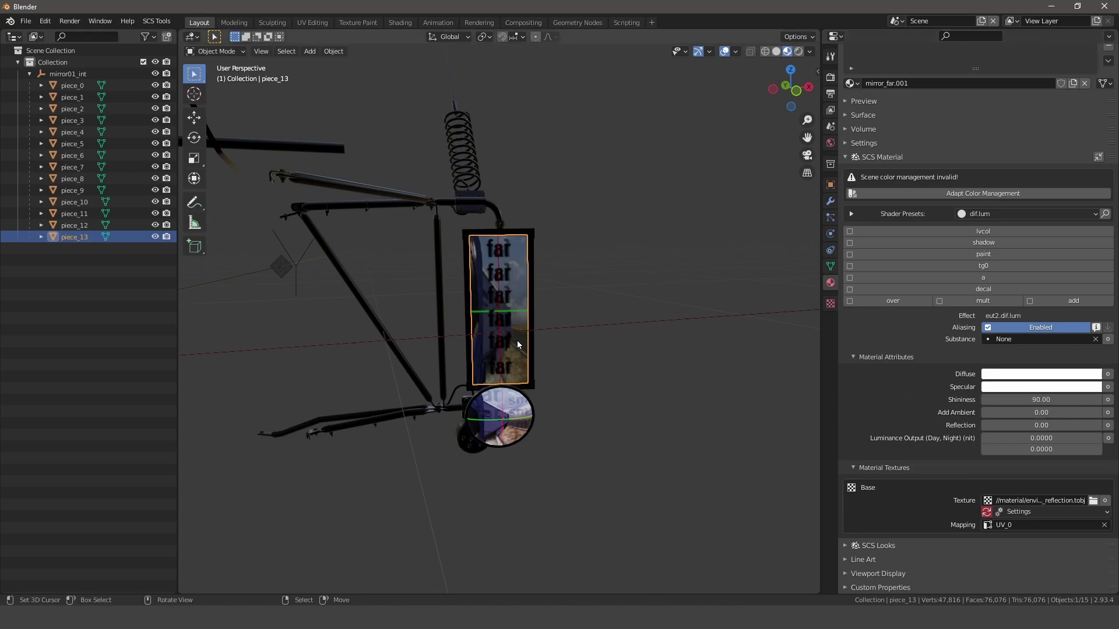
Make mirror_far.001's diffuse and specular colours black and set shininess to 4.00
{"action": "left_click", "coordinate": [1008, 377]}
{"action": "left_click_drag", "start_coordinate": [1052, 357], "coordinate": [1013, 369]}
{"action": "left_click", "coordinate": [997, 388]}
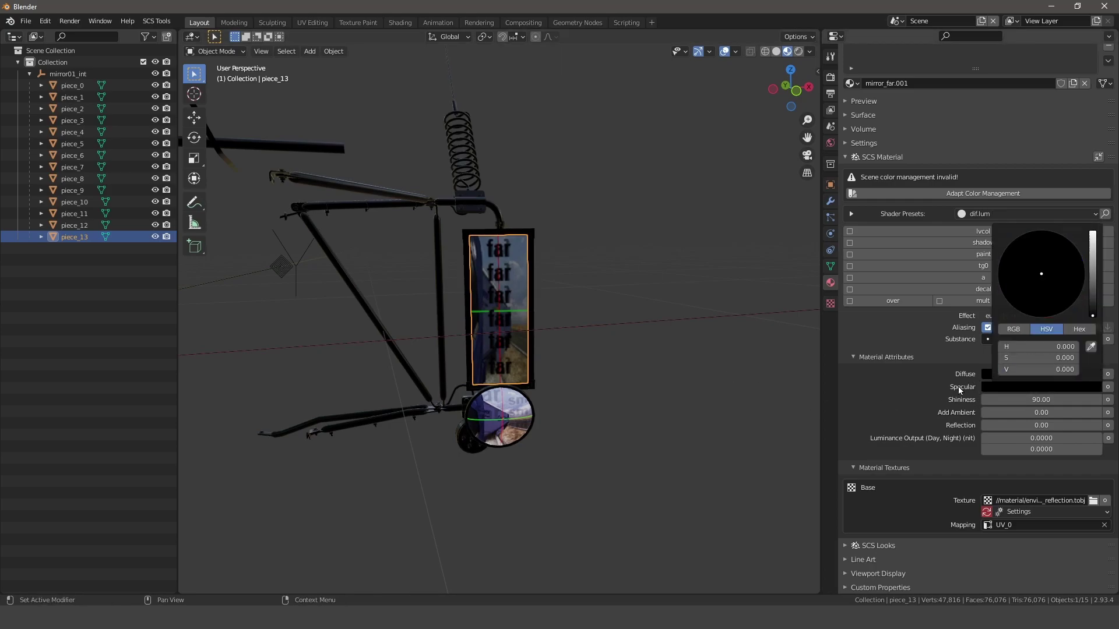
{"action": "left_click", "coordinate": [1021, 399]}
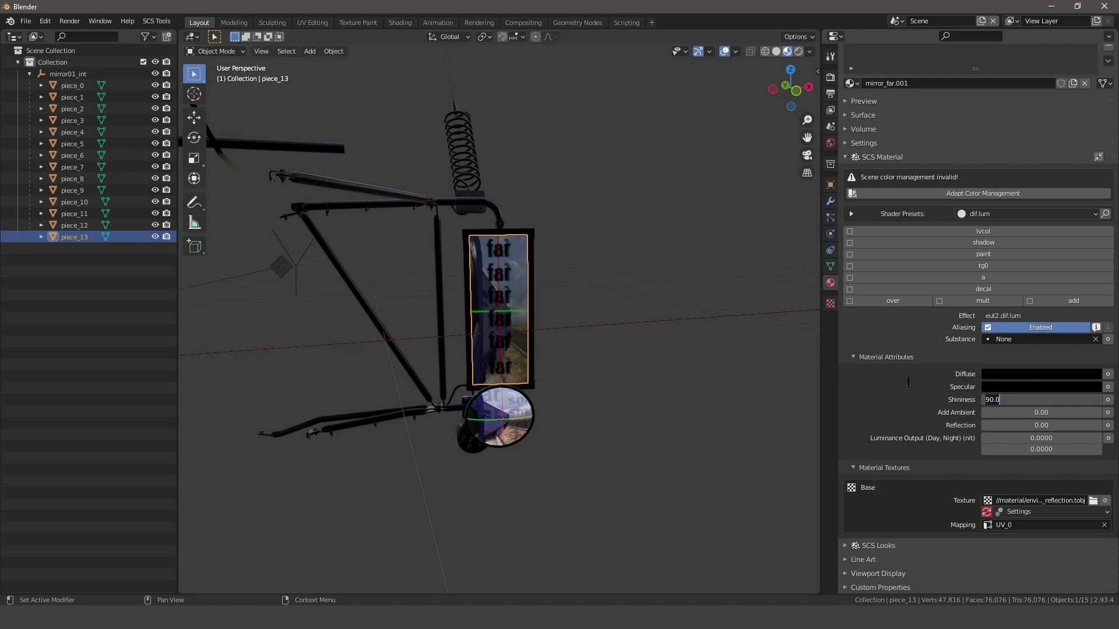
{"action": "key", "text": "BackSpace"}
{"action": "key", "text": "BackSpace"}
{"action": "key", "text": "BackSpace"}
{"action": "key", "text": "BackSpace"}
{"action": "type", "text": "4"}
{"action": "key", "text": "Return"}
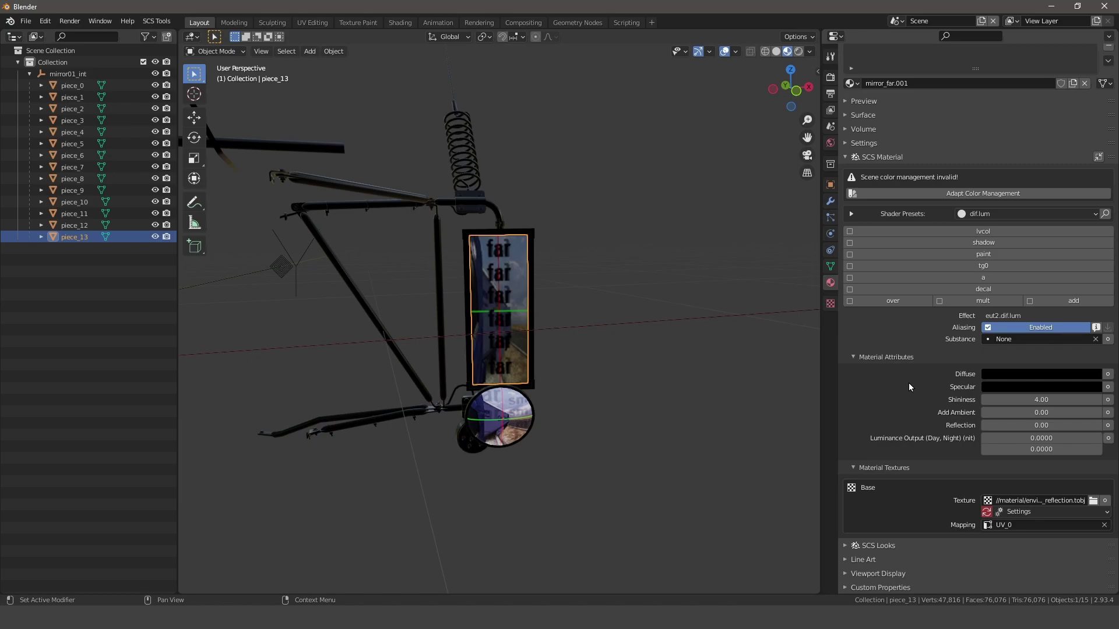
Set day luminance output to -5, then tune it to -0.1780, leaving night at 0.0000
{"action": "left_click", "coordinate": [1035, 438]}
{"action": "type", "text": "-5"}
{"action": "key", "text": "Return"}
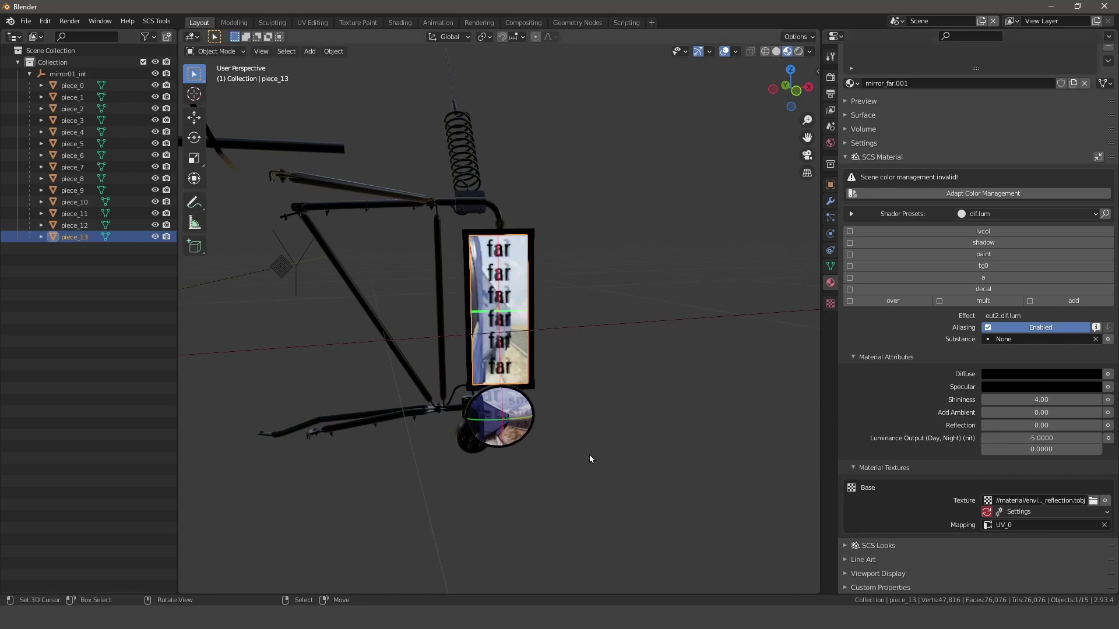
{"action": "mouse_move", "coordinate": [553, 401]}
{"action": "middle_mouse_down"}
{"action": "mouse_move", "coordinate": [480, 361]}
{"action": "mouse_move", "coordinate": [559, 391]}
{"action": "mouse_move", "coordinate": [532, 399]}
{"action": "mouse_move", "coordinate": [556, 404]}
{"action": "middle_mouse_up"}
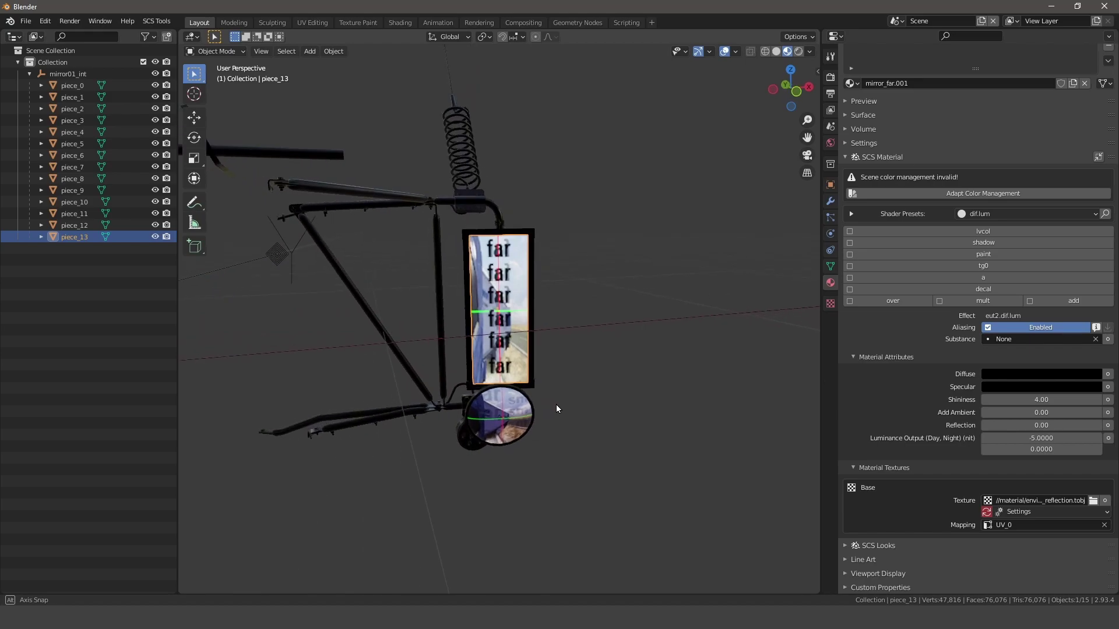
{"action": "left_click_drag", "start_coordinate": [1014, 442], "coordinate": [1018, 442]}
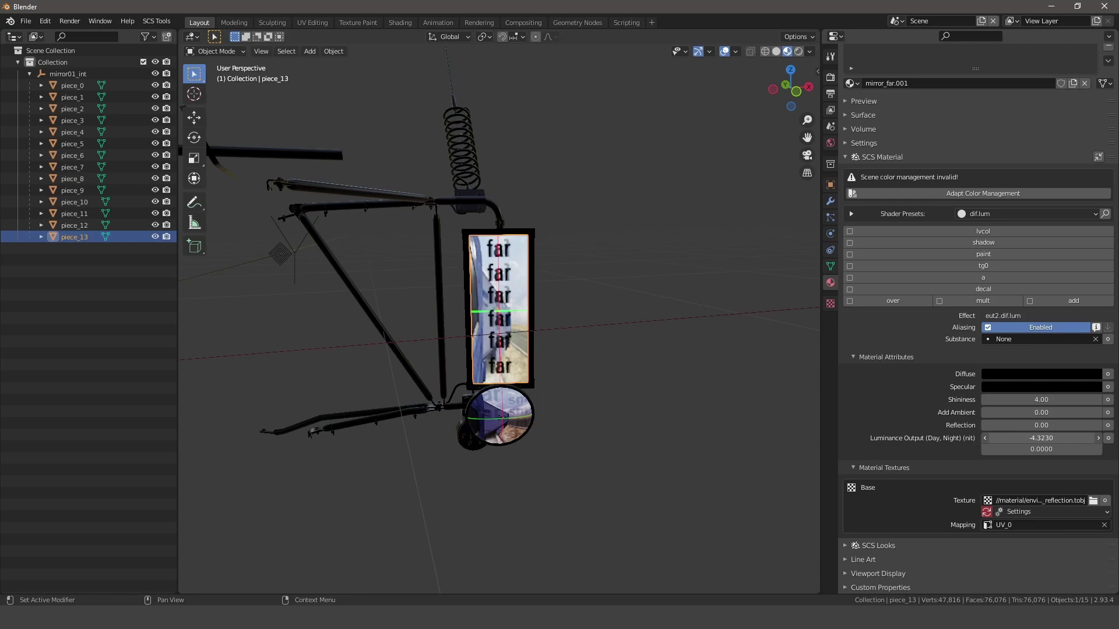
{"action": "mouse_move", "coordinate": [1017, 439]}
{"action": "left_mouse_down"}
{"action": "mouse_move", "coordinate": [1095, 438]}
{"action": "mouse_move", "coordinate": [1027, 436]}
{"action": "left_mouse_up"}
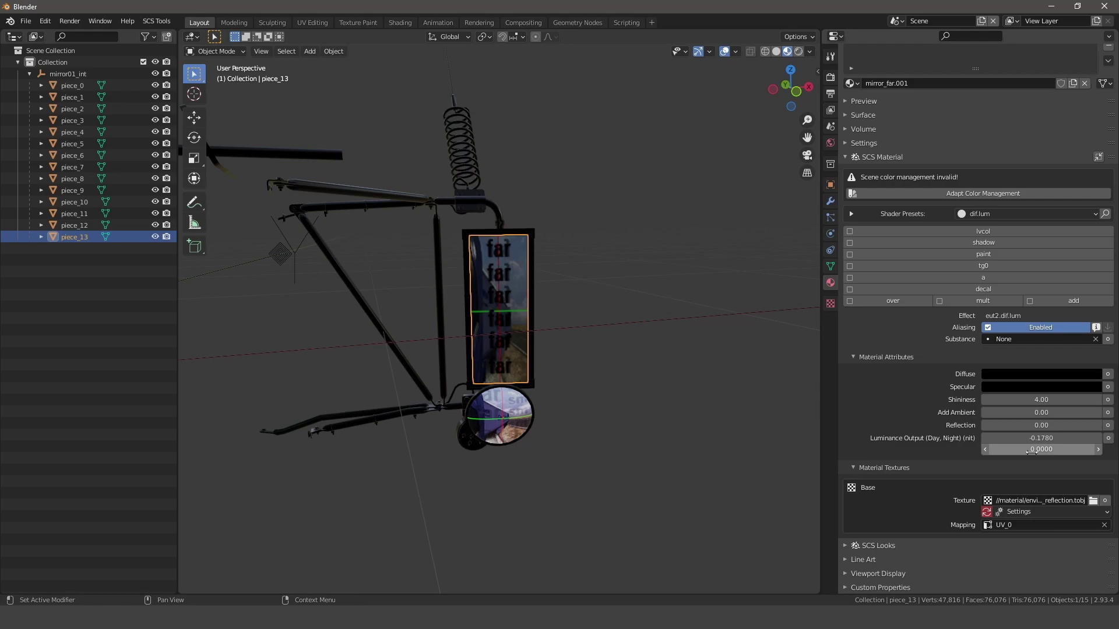
{"action": "left_click", "coordinate": [1032, 449]}
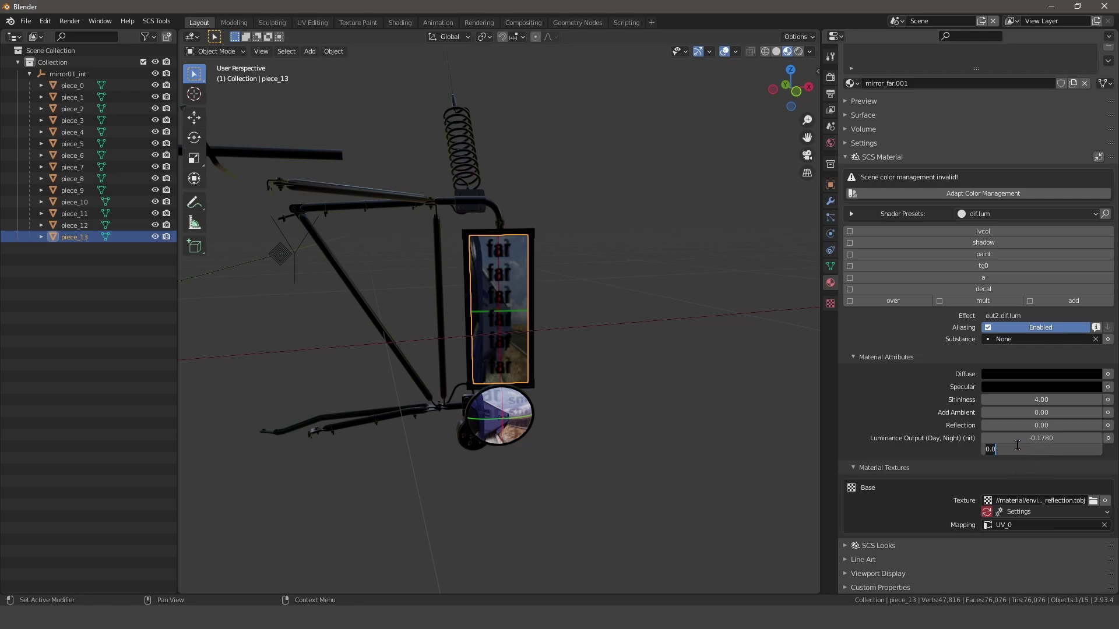
{"action": "key", "text": "Return"}
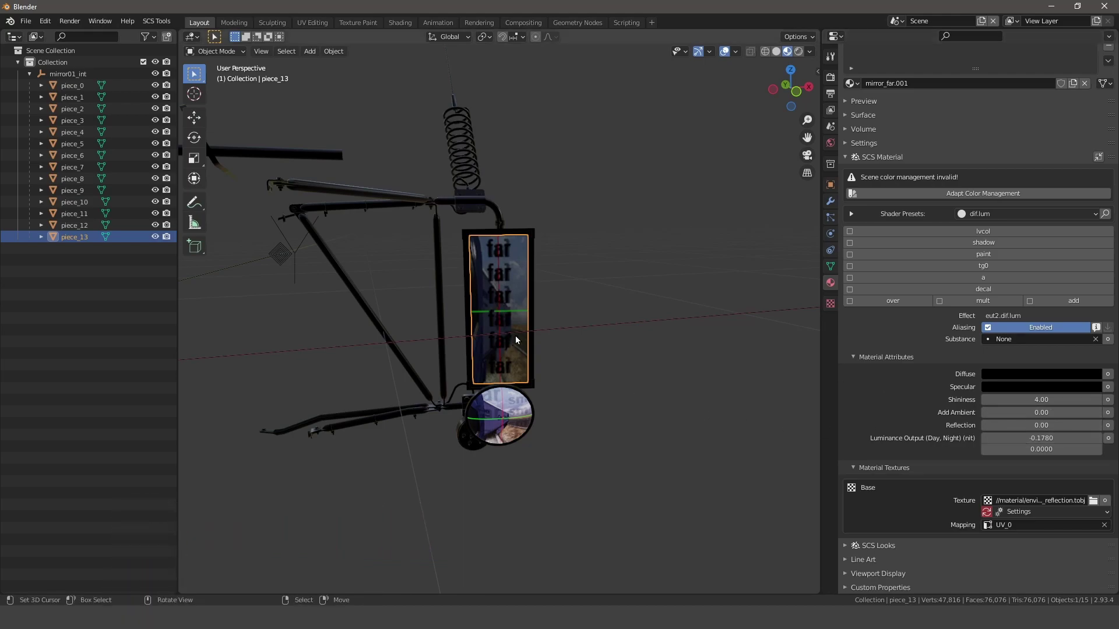
{"action": "scroll", "coordinate": [918, 327], "scroll_direction": "up", "scroll_amount": 2}
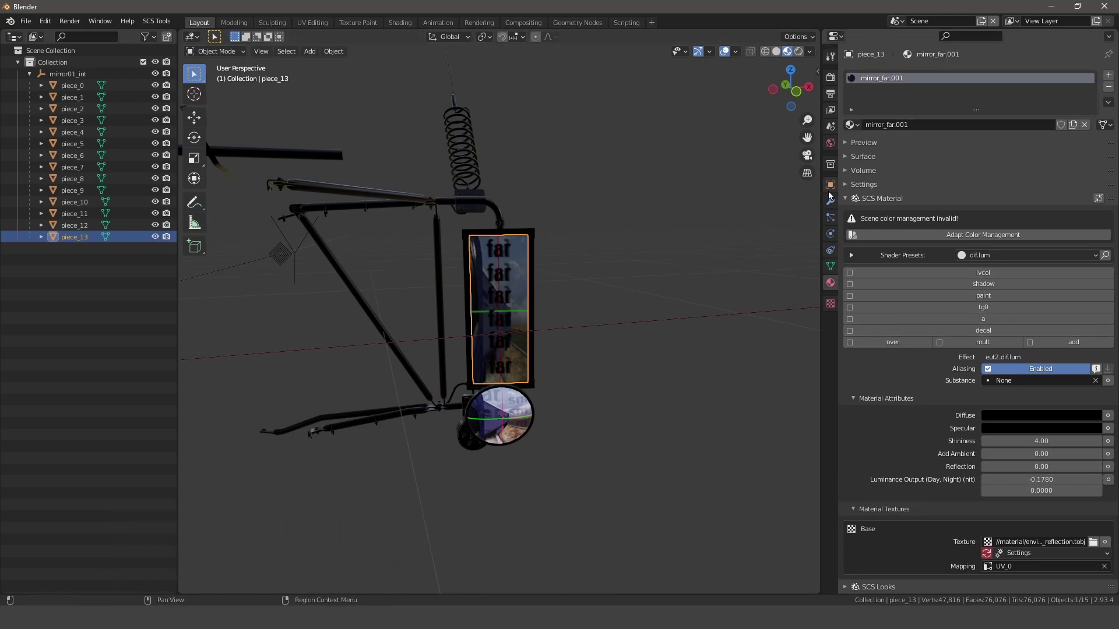
{"action": "left_click", "coordinate": [831, 144]}
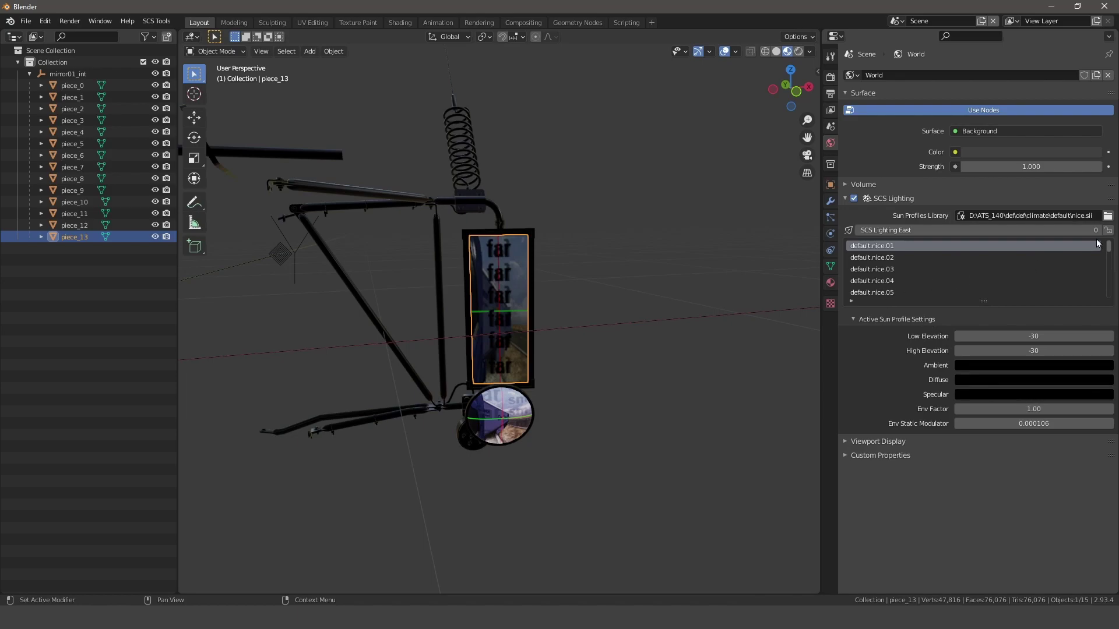
{"action": "left_click_drag", "start_coordinate": [1109, 249], "coordinate": [1110, 312]}
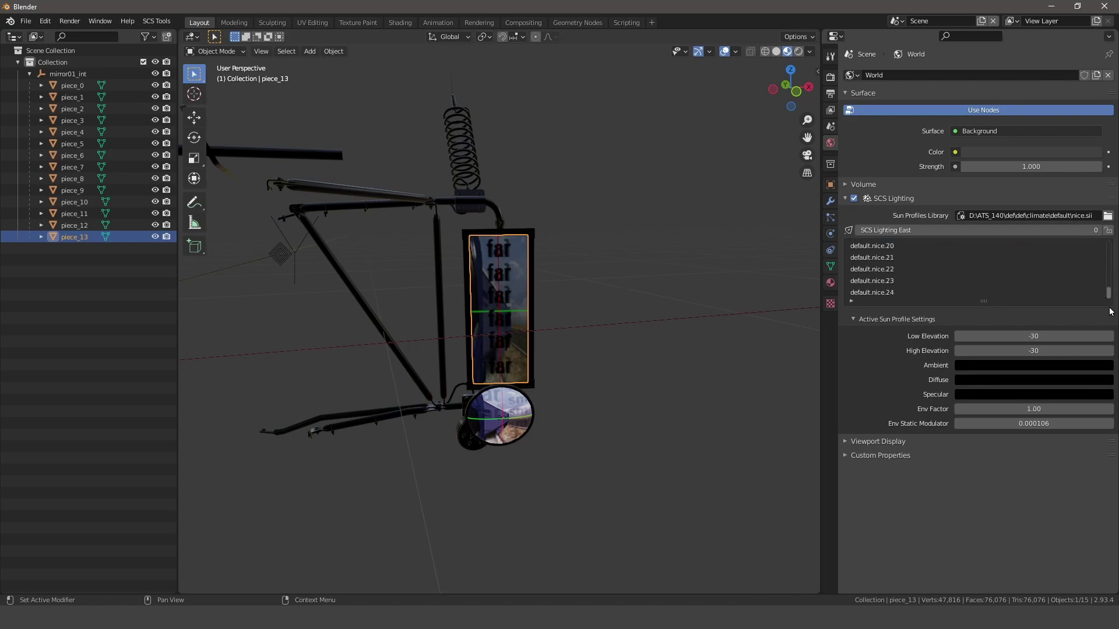
{"action": "left_click", "coordinate": [875, 293]}
{"action": "scroll", "coordinate": [914, 280], "scroll_direction": "up", "scroll_amount": 19}
{"action": "left_click", "coordinate": [890, 245]}
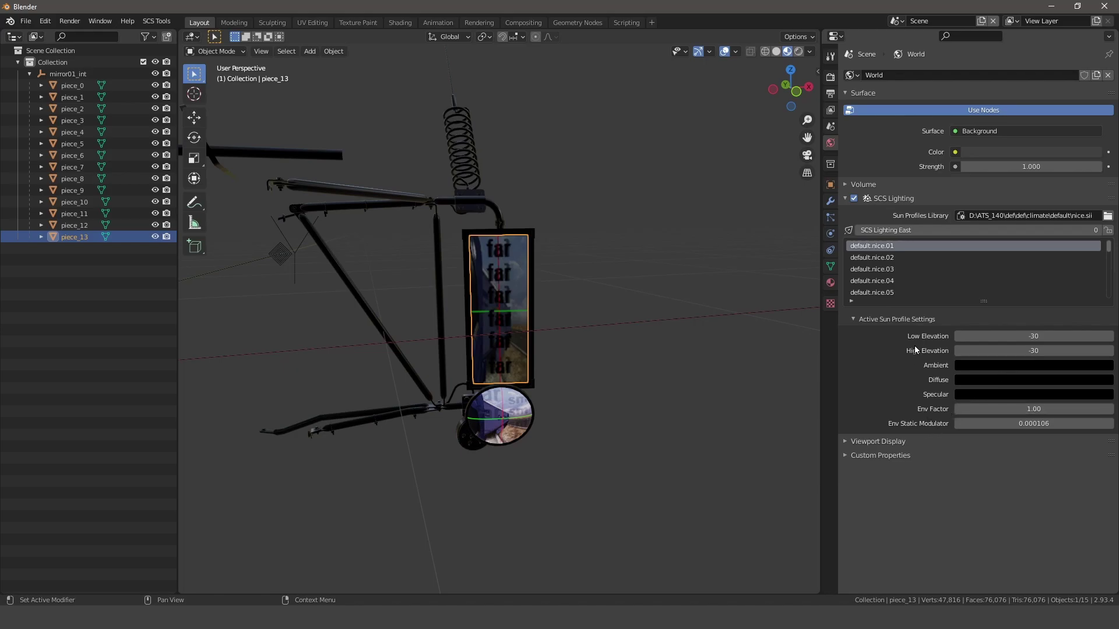
{"action": "left_click", "coordinate": [830, 283]}
{"action": "scroll", "coordinate": [892, 432], "scroll_direction": "down", "scroll_amount": 2}
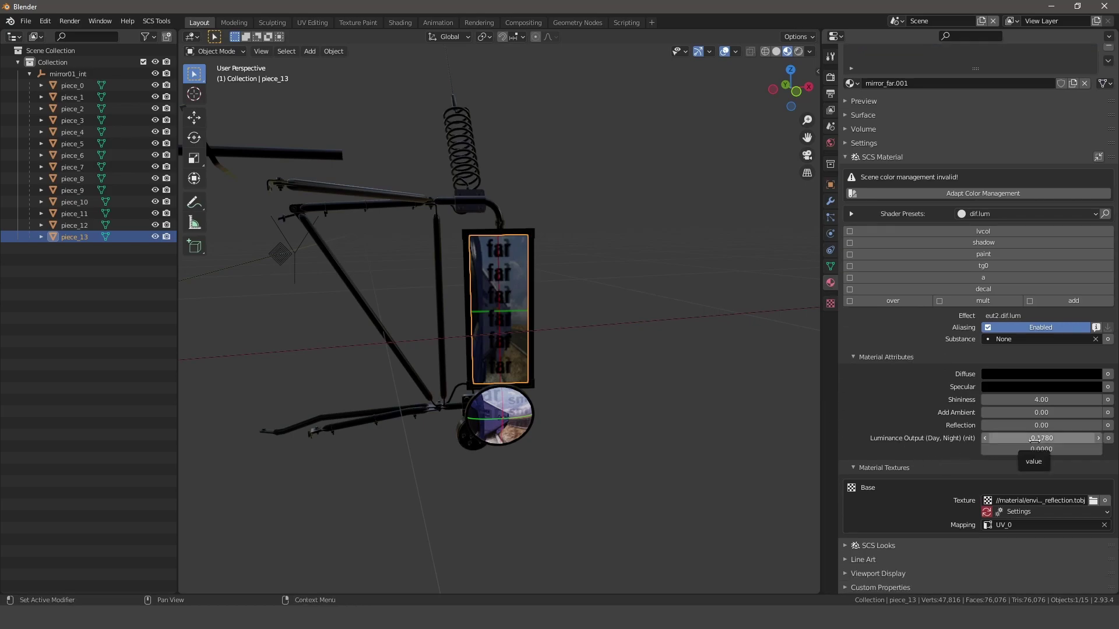
Nudge mirror_far.001's day luminance output from -0.1780 to -0.1910
{"action": "middle_click_drag", "start_coordinate": [565, 366], "coordinate": [501, 419]}
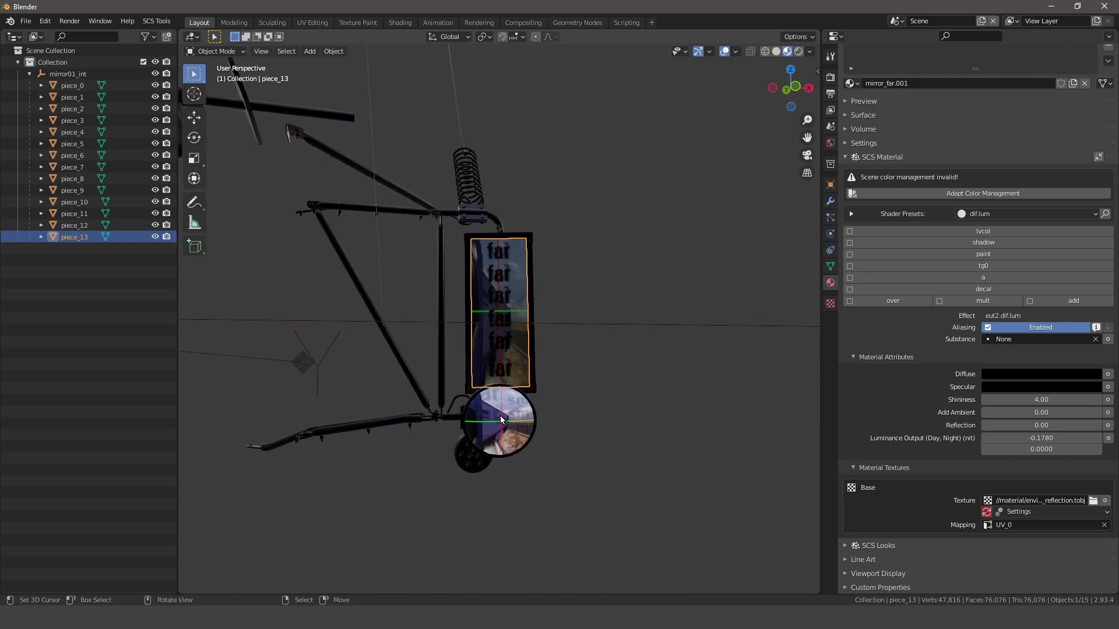
{"action": "left_click", "coordinate": [1048, 438]}
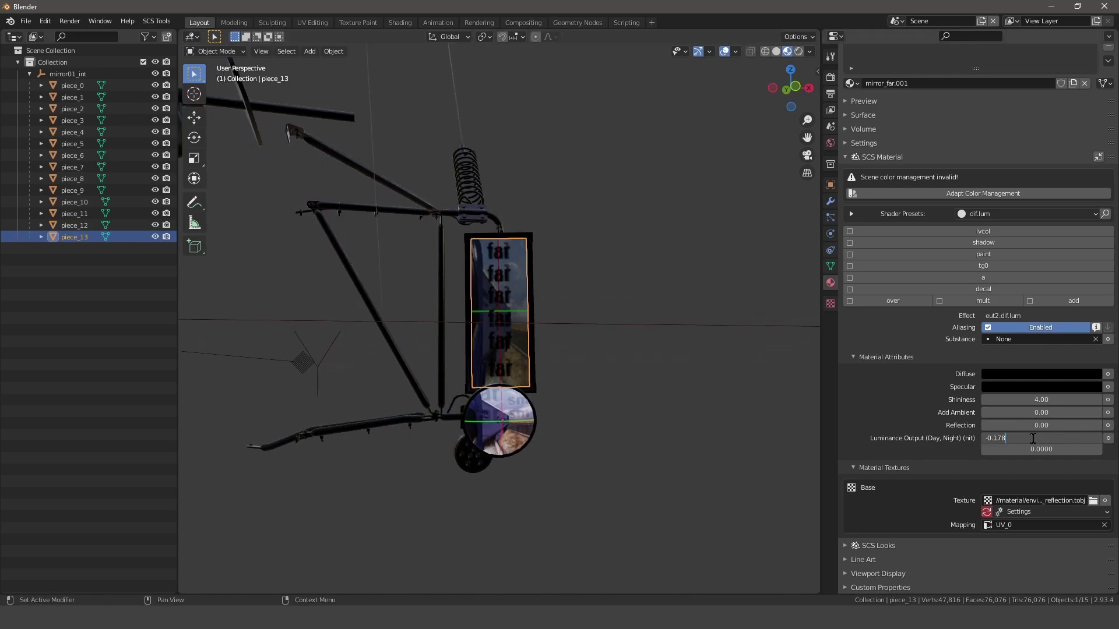
{"action": "key", "text": "Escape"}
{"action": "left_click_drag", "start_coordinate": [1041, 438], "coordinate": [1036, 438]}
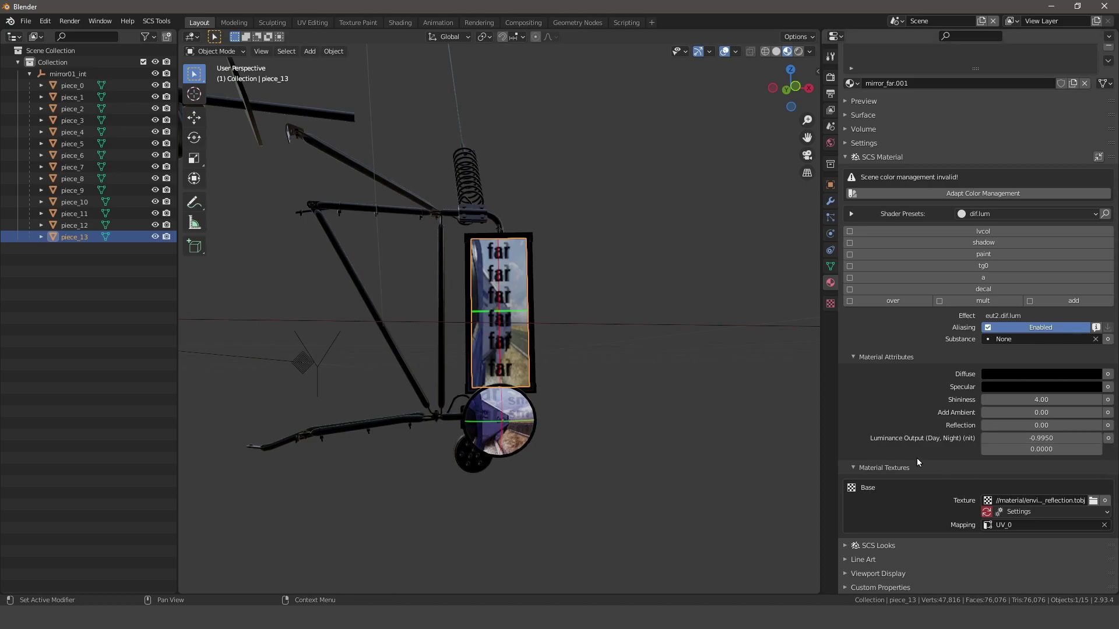
Set day luminance to -1.0000, then -1.5000, and select round mirror piece_11 to compare
{"action": "left_click", "coordinate": [1024, 436]}
{"action": "type", "text": "-1"}
{"action": "key", "text": "Return"}
{"action": "middle_click_drag", "start_coordinate": [525, 385], "coordinate": [548, 379]}
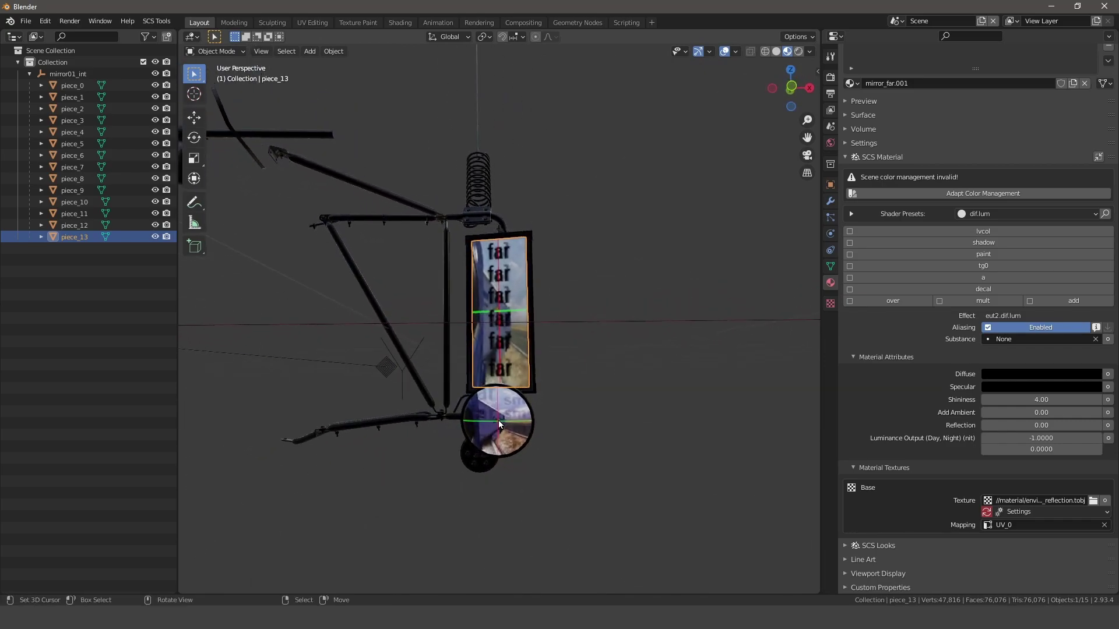
{"action": "left_click", "coordinate": [1020, 438]}
{"action": "type", "text": "-1.5"}
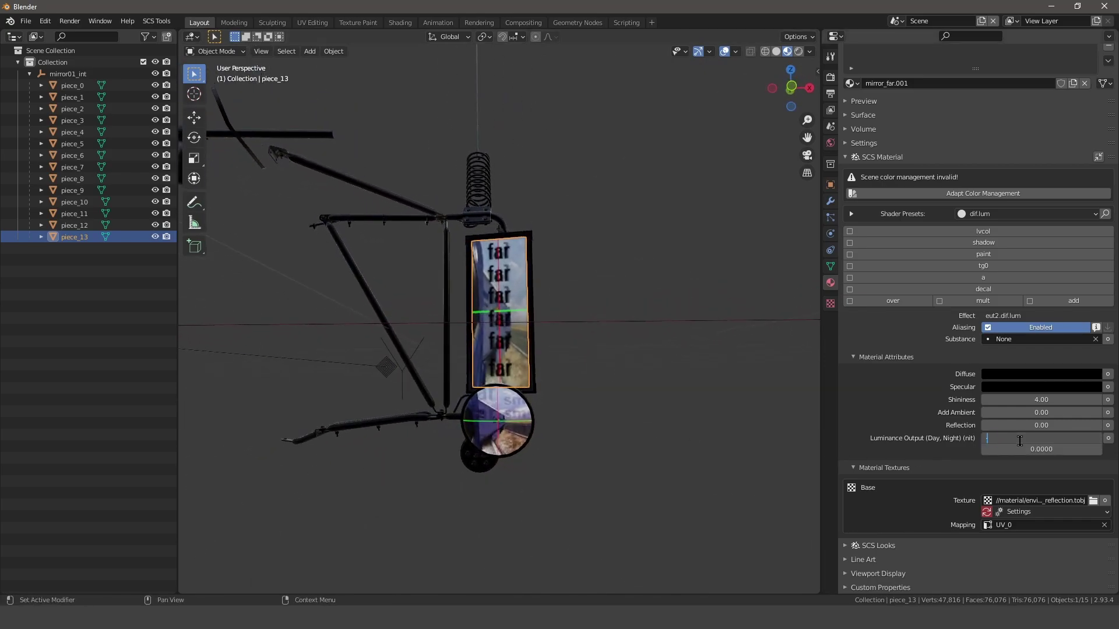
{"action": "key", "text": "Return"}
{"action": "middle_click_drag", "start_coordinate": [598, 405], "coordinate": [505, 423]}
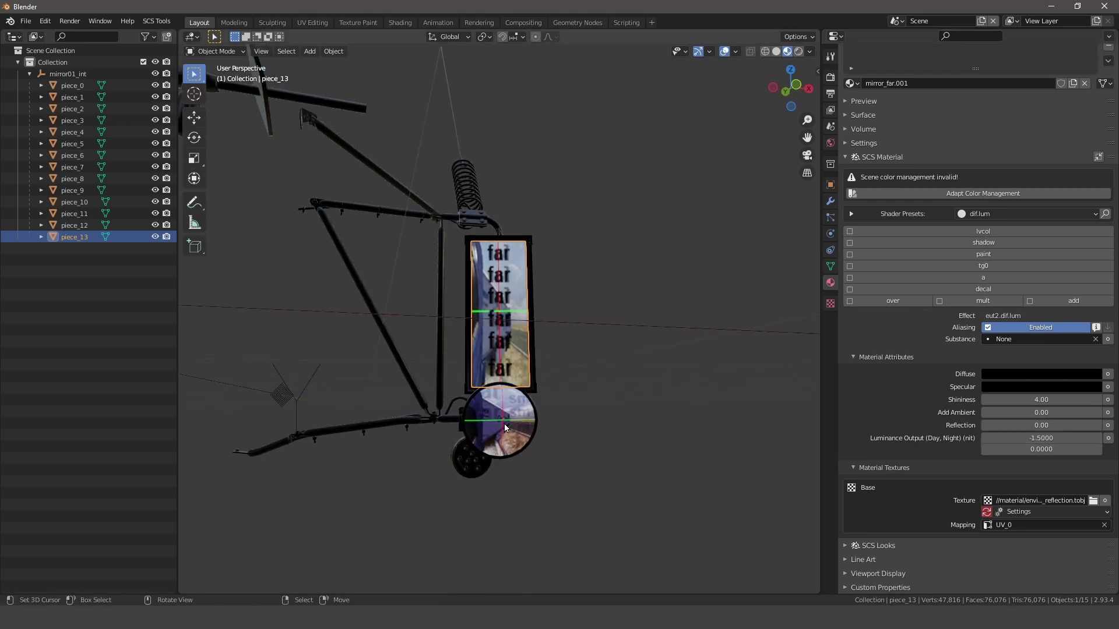
{"action": "left_click", "coordinate": [505, 423]}
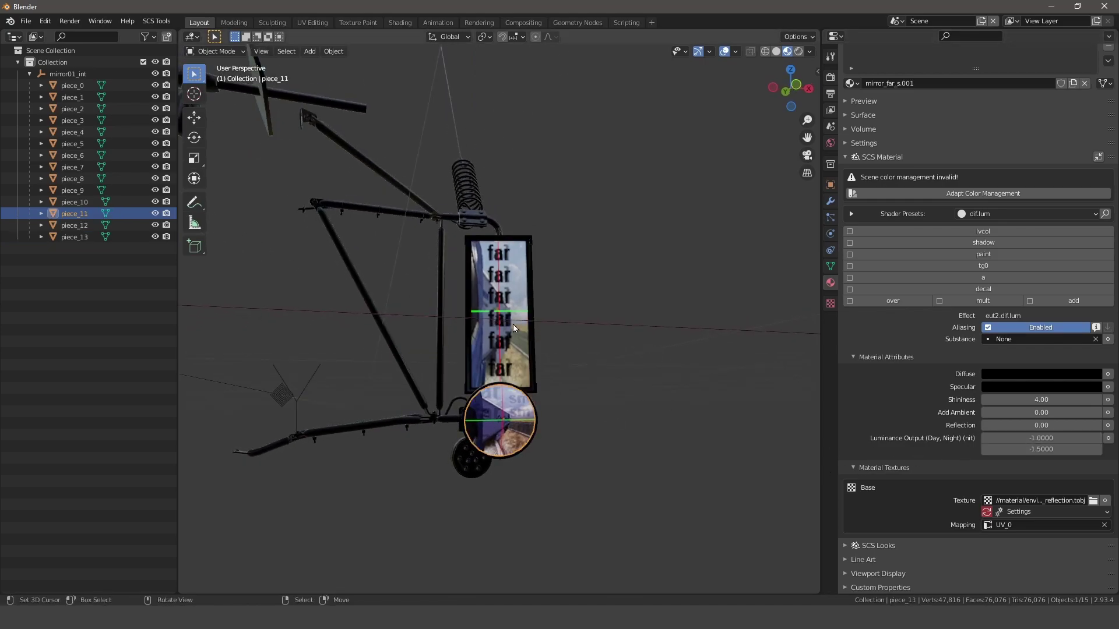
Reselect piece_13, check the World sun profile, and set mirror_far.001's night luminance to -1.5
{"action": "left_click", "coordinate": [502, 307]}
{"action": "middle_click_drag", "start_coordinate": [502, 307], "coordinate": [597, 376]}
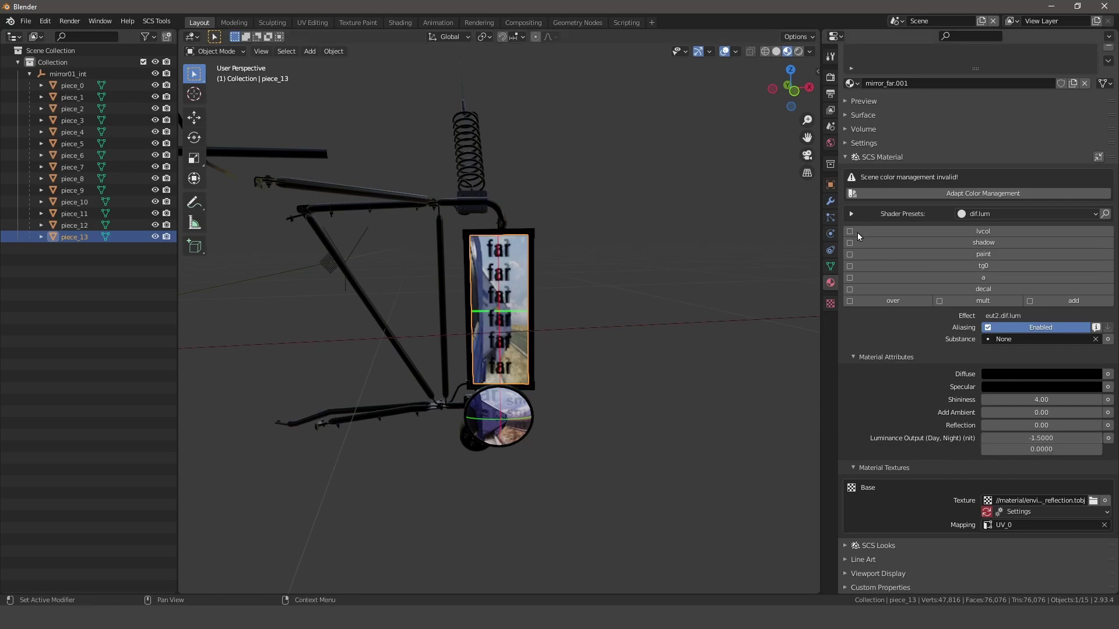
{"action": "left_click", "coordinate": [830, 142]}
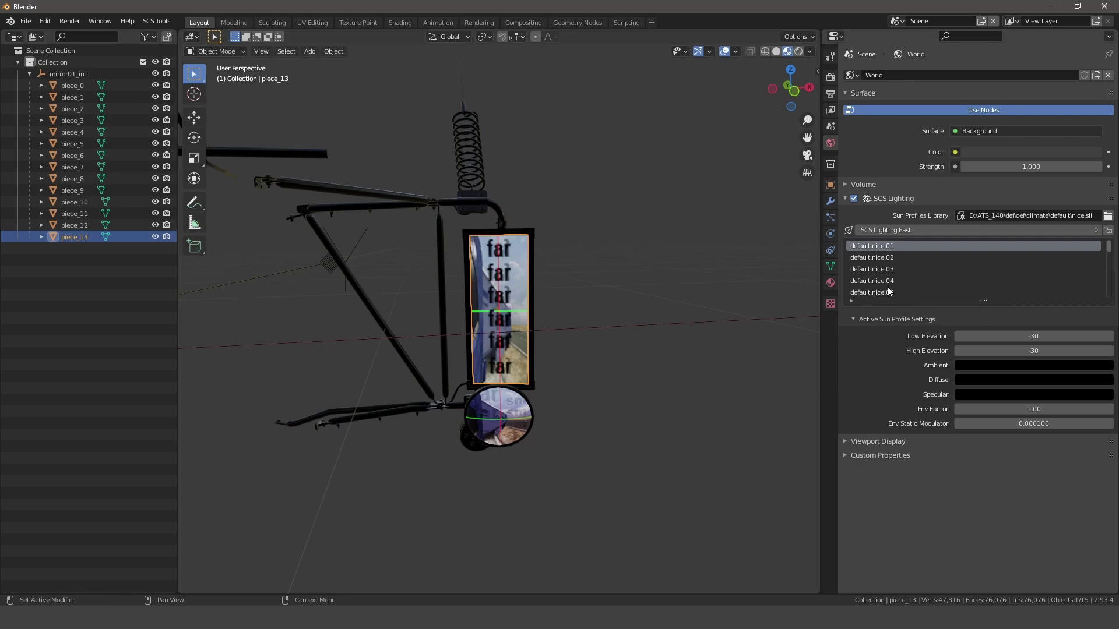
{"action": "left_click", "coordinate": [830, 285]}
{"action": "left_click", "coordinate": [1032, 490]}
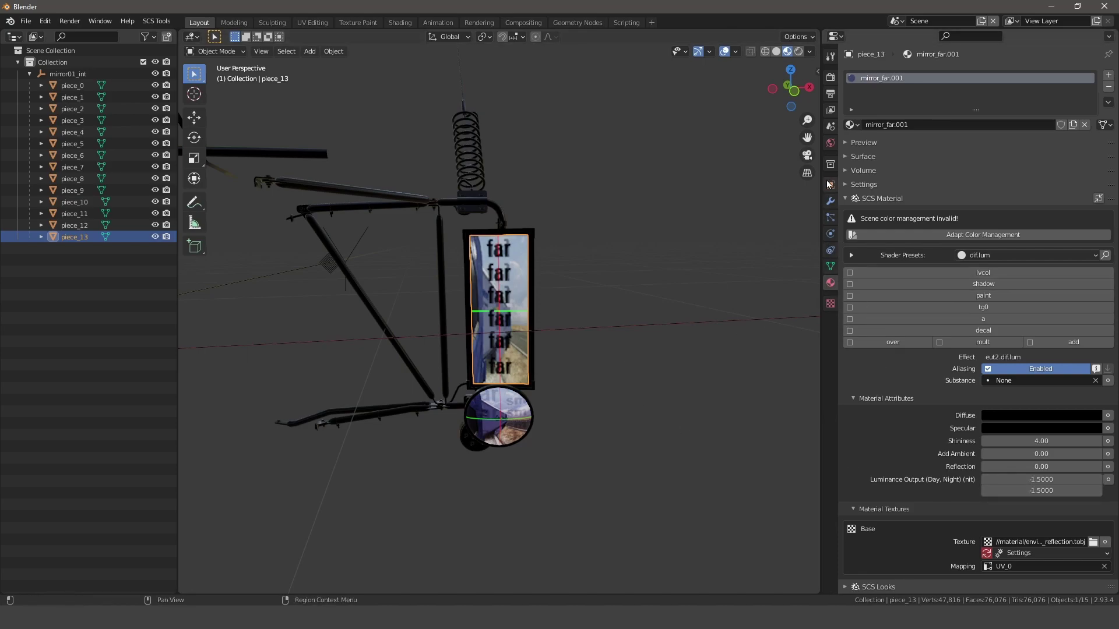
Compare sun profiles default.nice.12 and default.nice.14, settling on default.nice.13
{"action": "left_click", "coordinate": [830, 143]}
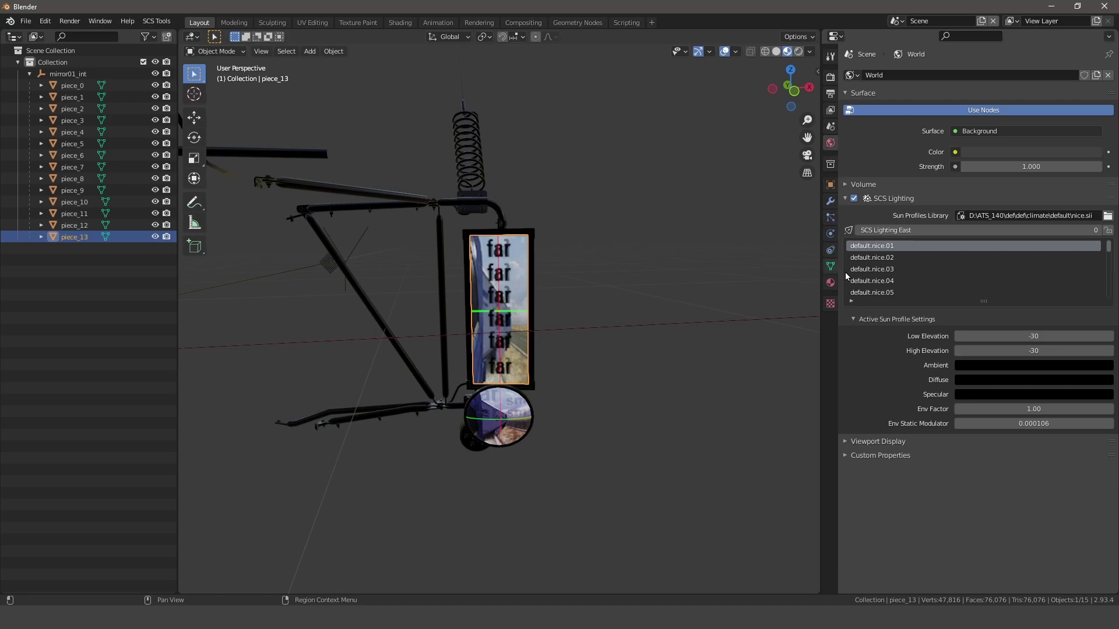
{"action": "scroll", "coordinate": [939, 268], "scroll_direction": "down", "scroll_amount": 10}
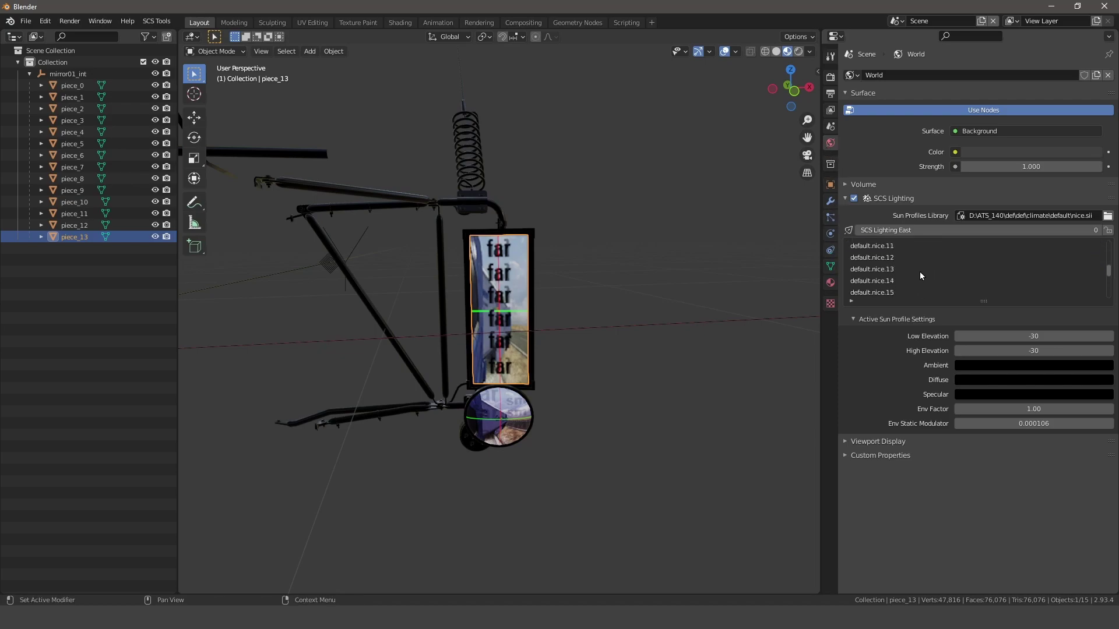
{"action": "left_click", "coordinate": [885, 270]}
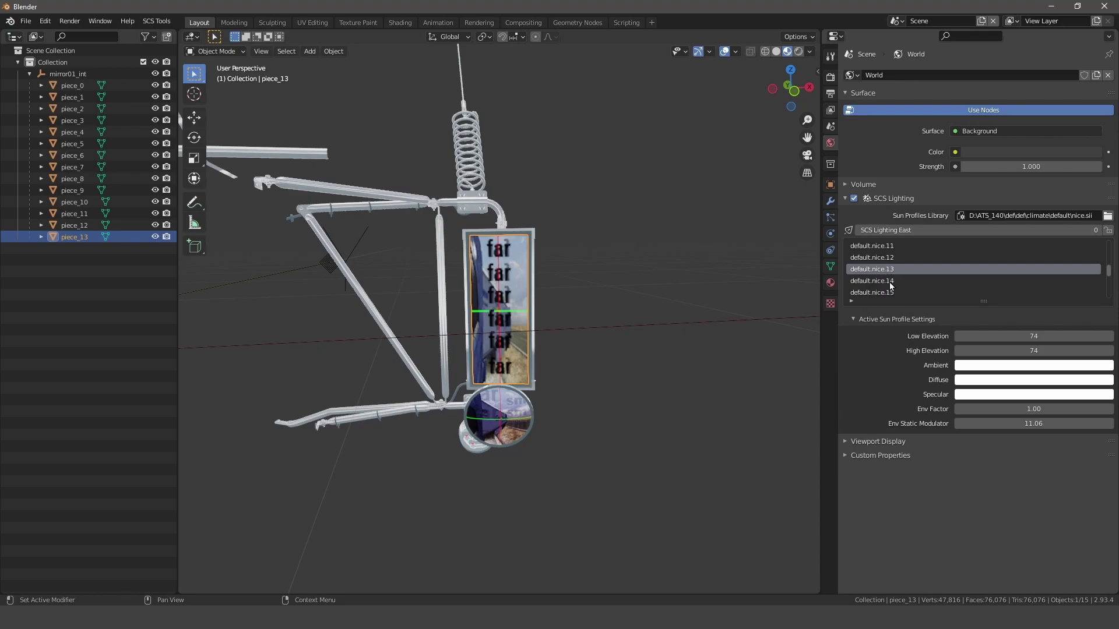
{"action": "left_click", "coordinate": [889, 281]}
{"action": "left_click", "coordinate": [887, 268]}
{"action": "left_click", "coordinate": [885, 258]}
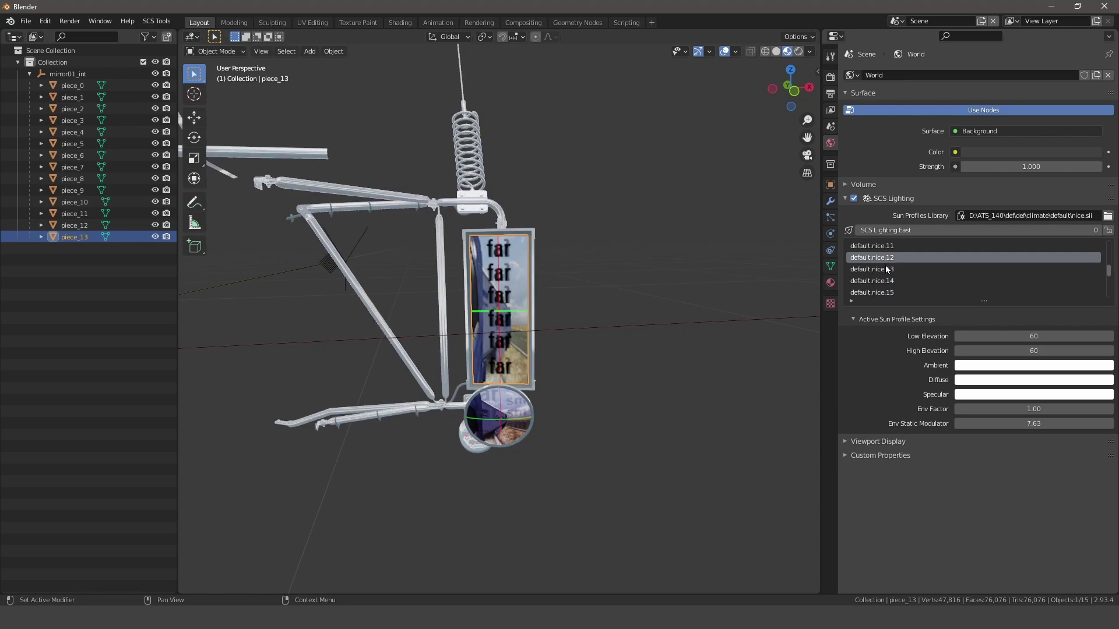
{"action": "left_click", "coordinate": [886, 269]}
{"action": "middle_click_drag", "start_coordinate": [588, 382], "coordinate": [545, 380]}
Set mirror_far.001's day luminance output to -1.0000, keeping night at -1.5000
{"action": "left_click", "coordinate": [829, 283]}
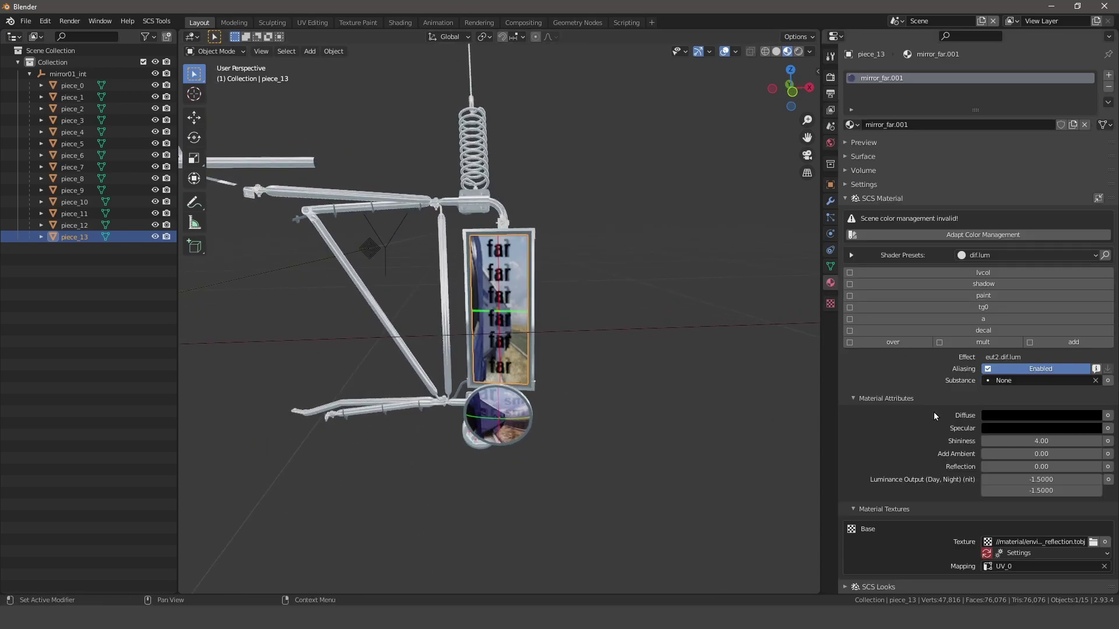
{"action": "left_click", "coordinate": [990, 479]}
{"action": "key", "text": "BackSpace"}
{"action": "key", "text": "BackSpace"}
{"action": "key", "text": "Return"}
{"action": "middle_click_drag", "start_coordinate": [559, 424], "coordinate": [516, 418]}
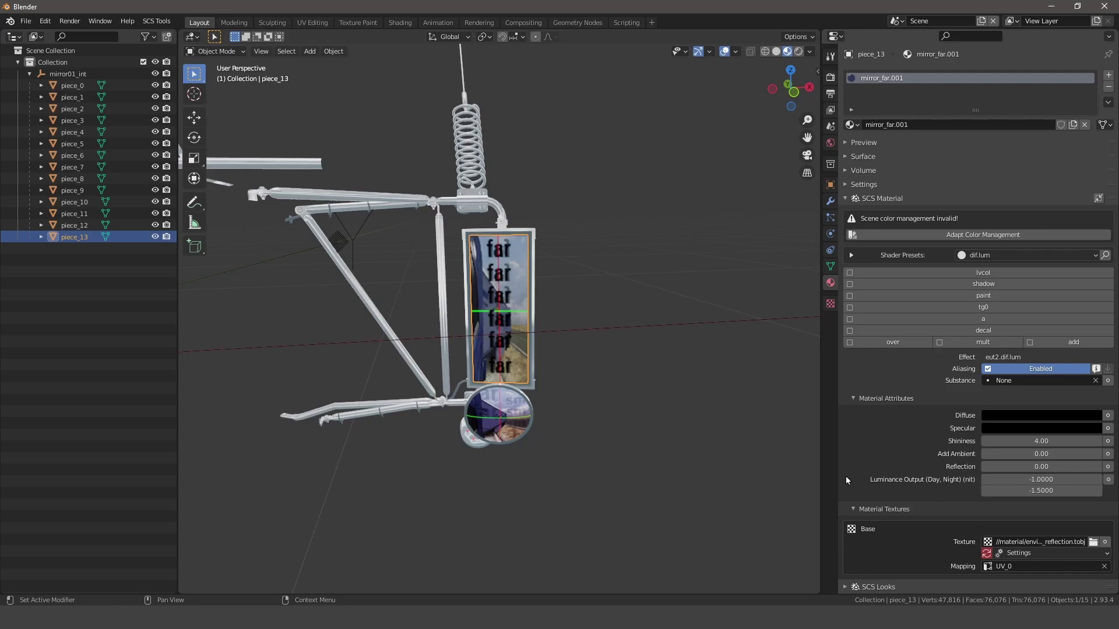
{"action": "middle_click_drag", "start_coordinate": [606, 373], "coordinate": [546, 295]}
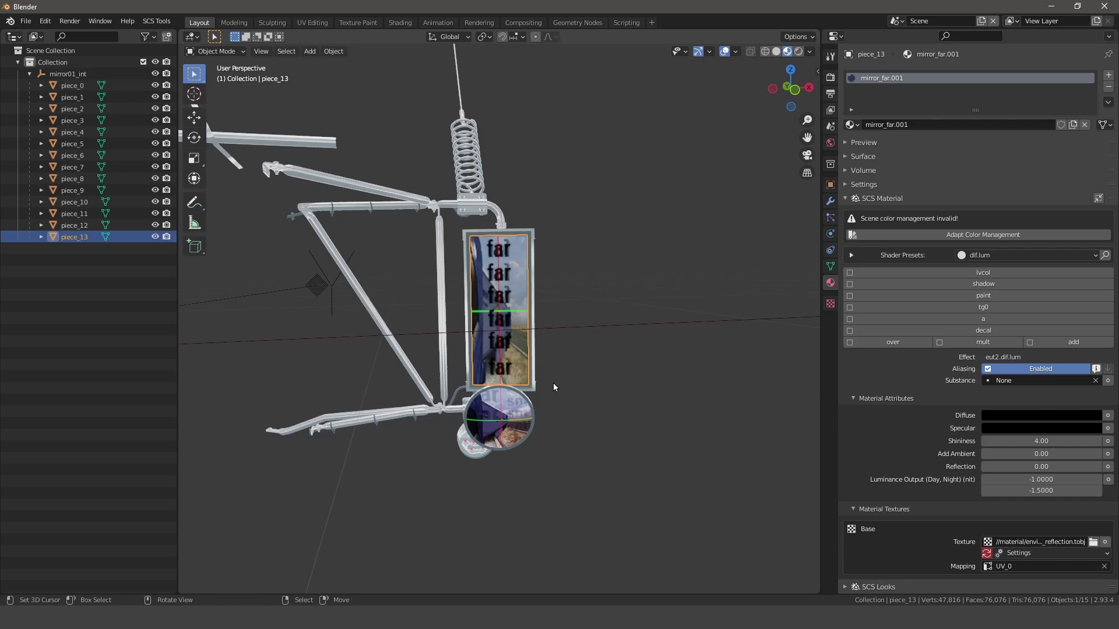
Deselect everything with A then Alt+A and orbit to view the outline-free mirror
{"action": "key", "text": "a"}
{"action": "key", "text": "alt+a"}
{"action": "middle_click_drag", "start_coordinate": [550, 375], "coordinate": [565, 398]}
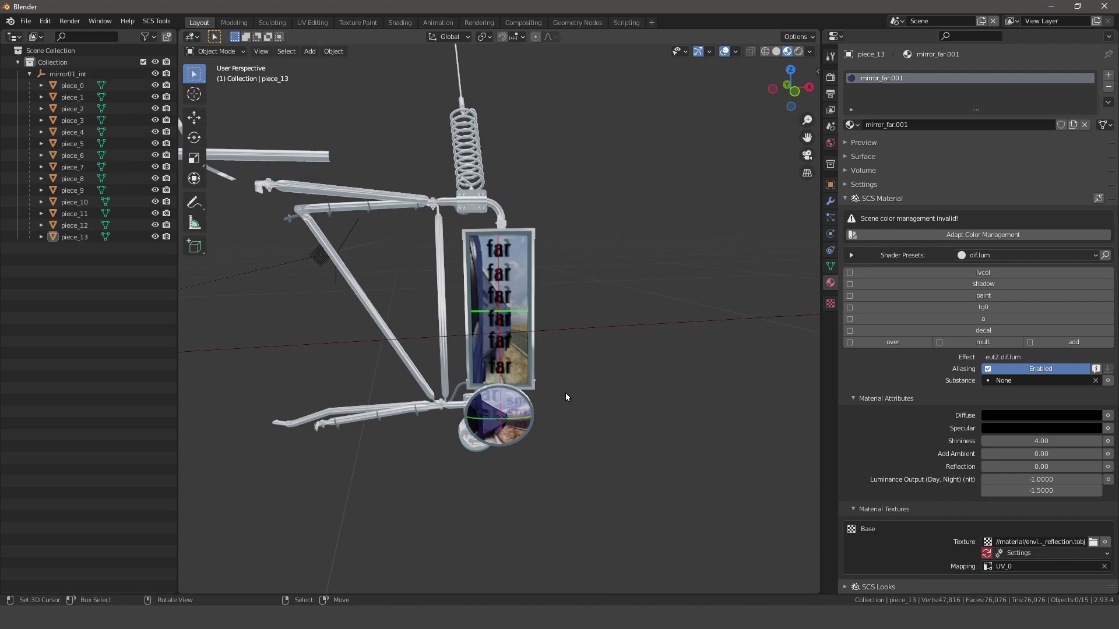